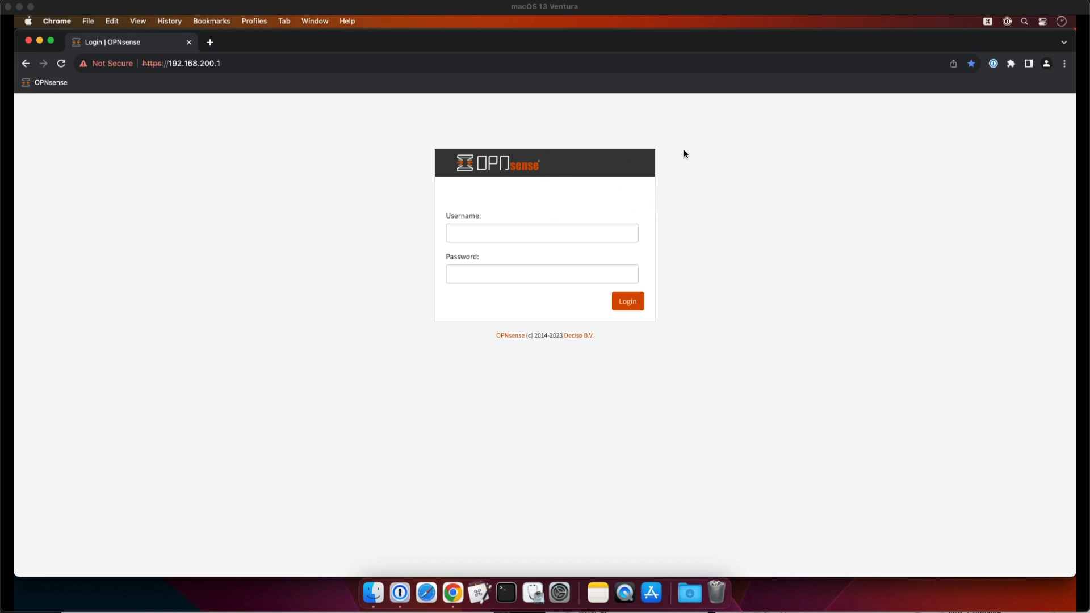
Try to log in to the OPNsense page with only the saved username and account password
click(603, 234)
click(573, 260)
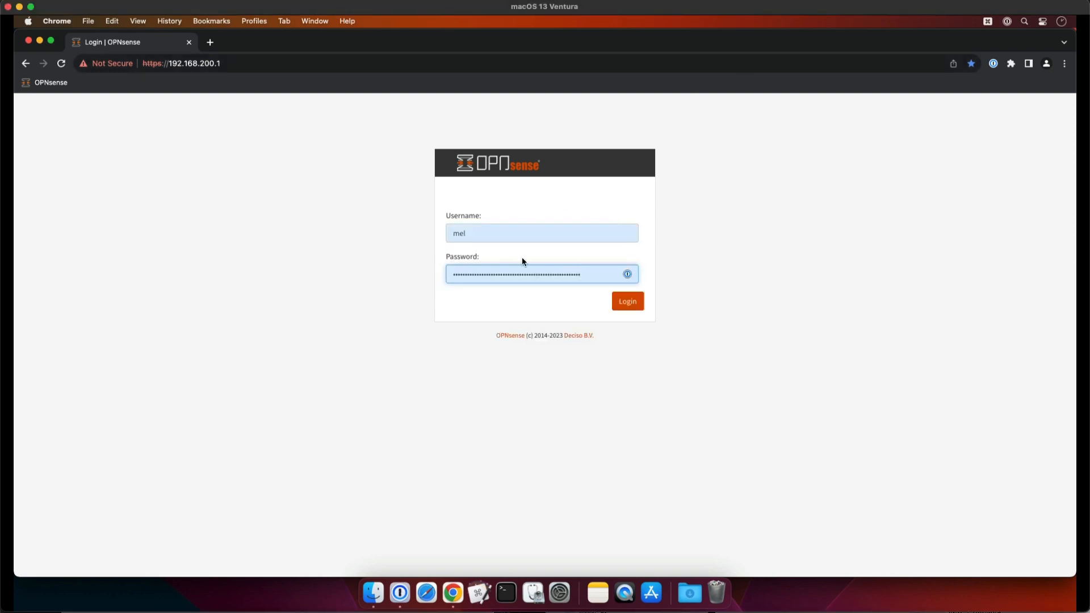
key(super+Tab)
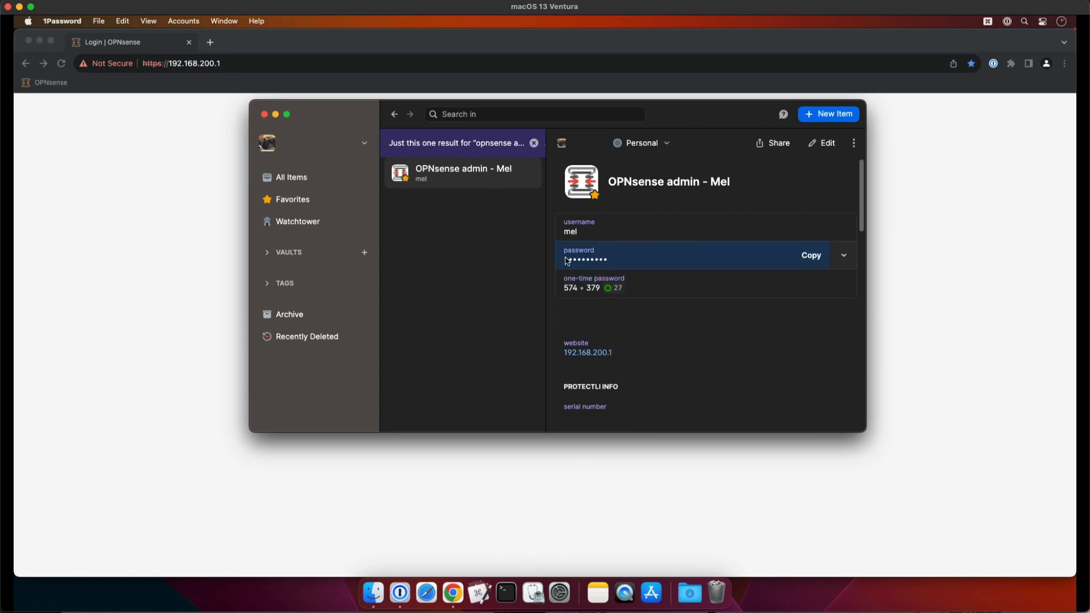
click(946, 208)
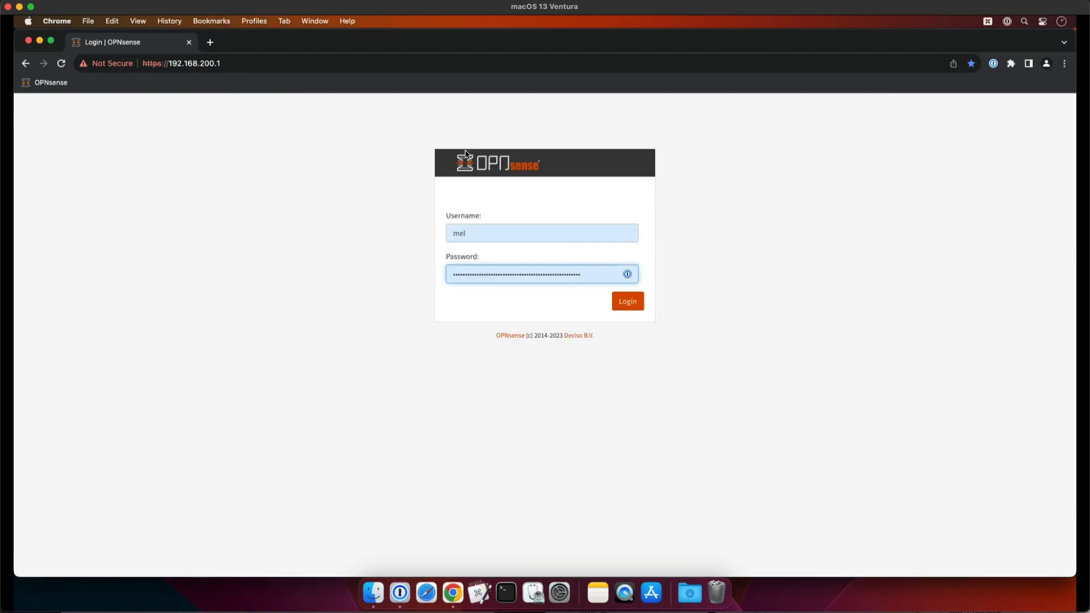
click(629, 305)
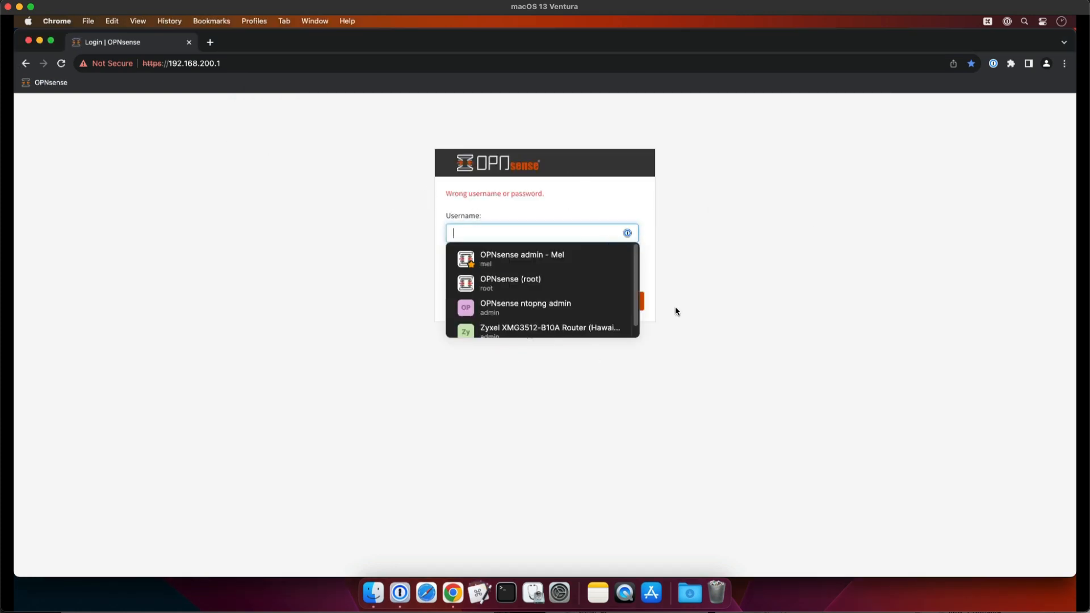
click(741, 291)
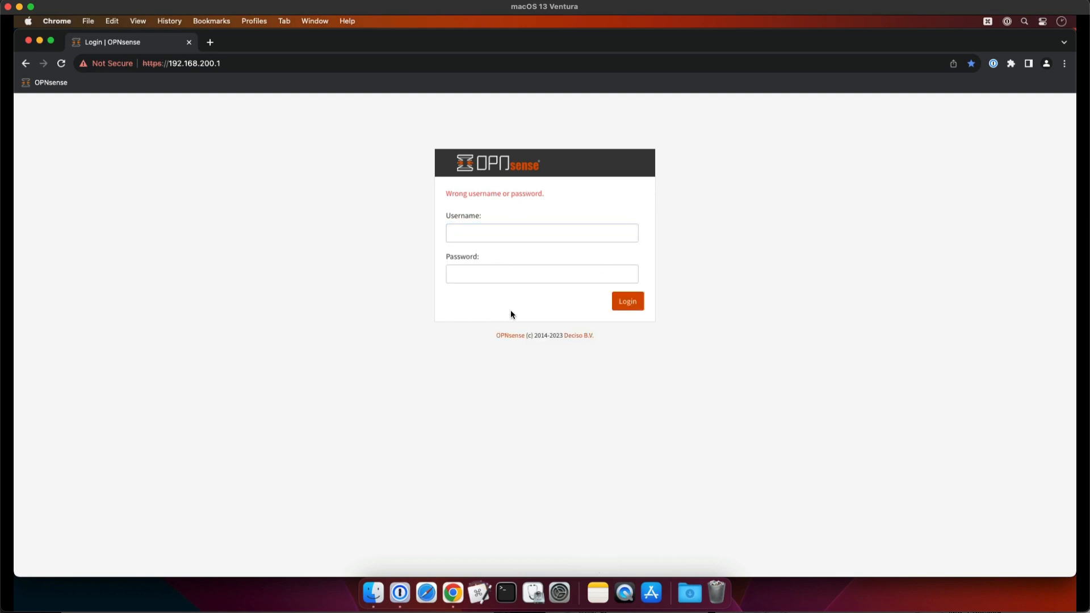
Fill in the OPNsense username and put the one-time password copied from the OPNsense admin item in 1Password into the password field
click(399, 593)
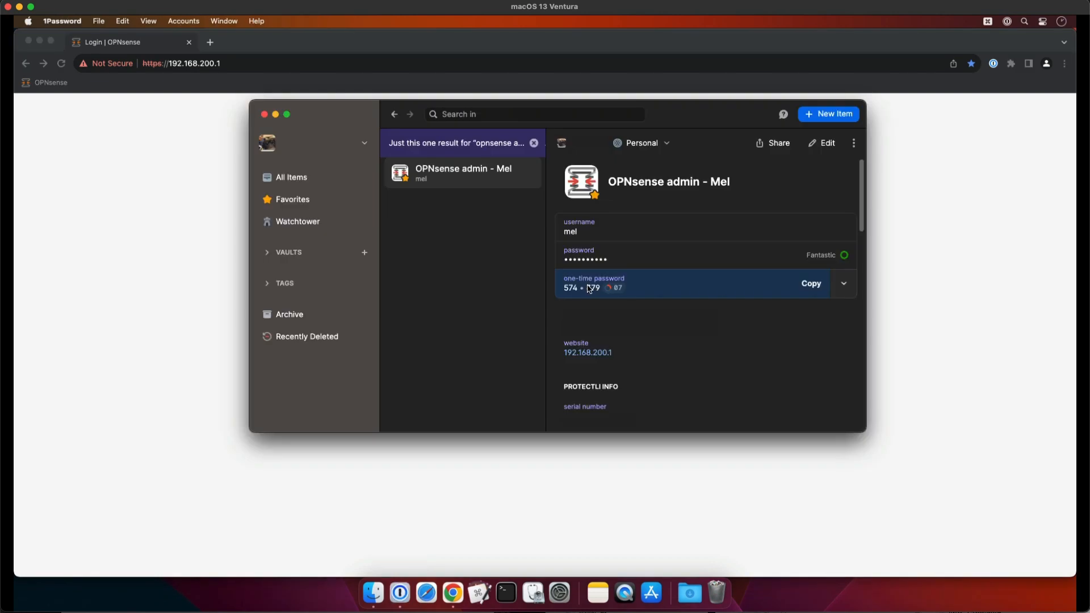
click(706, 517)
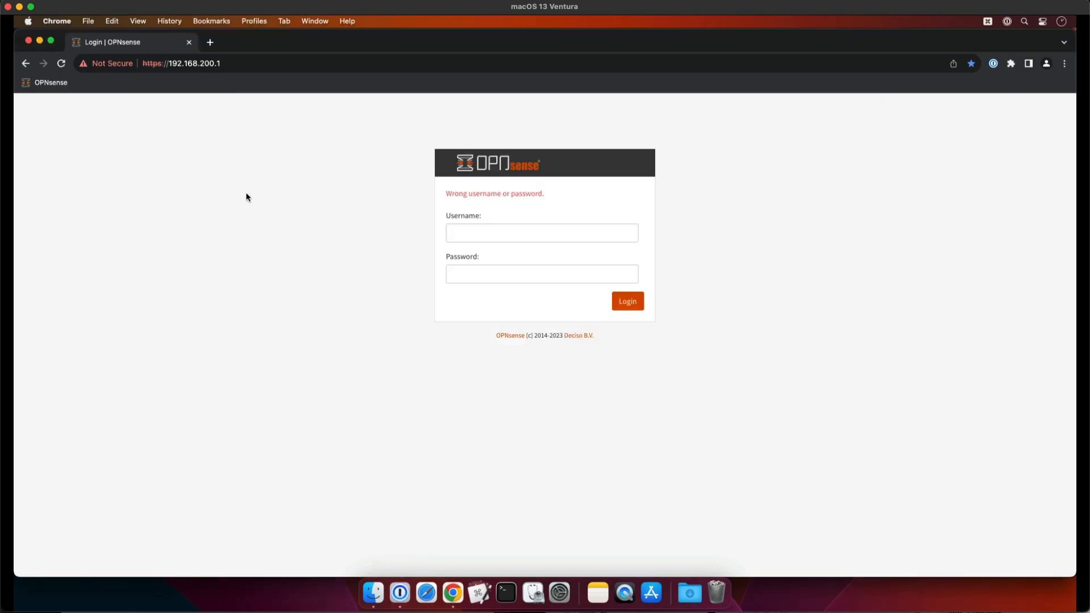
click(506, 234)
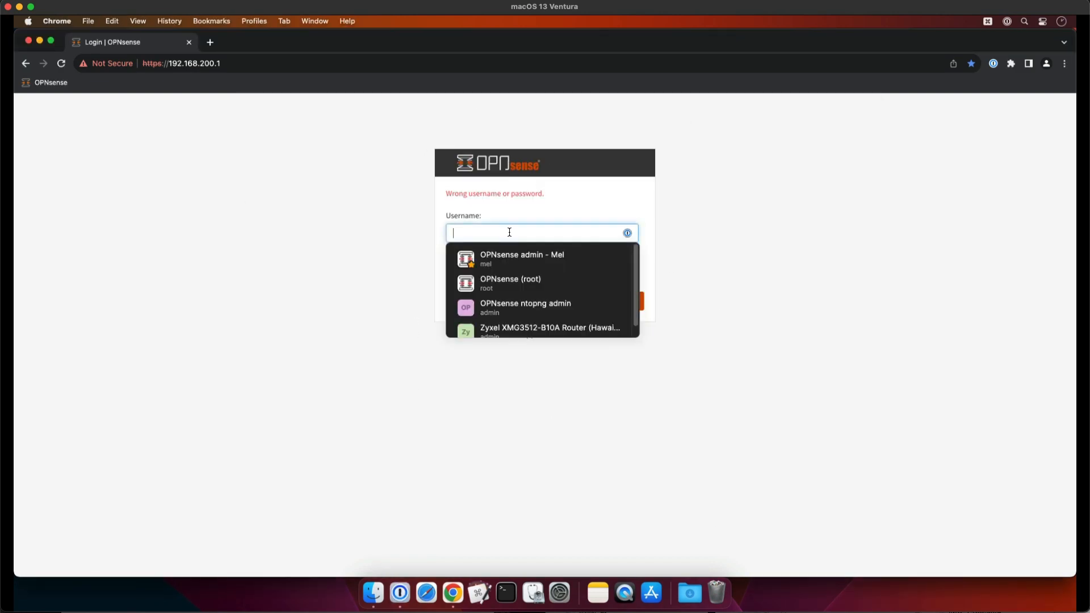
click(401, 594)
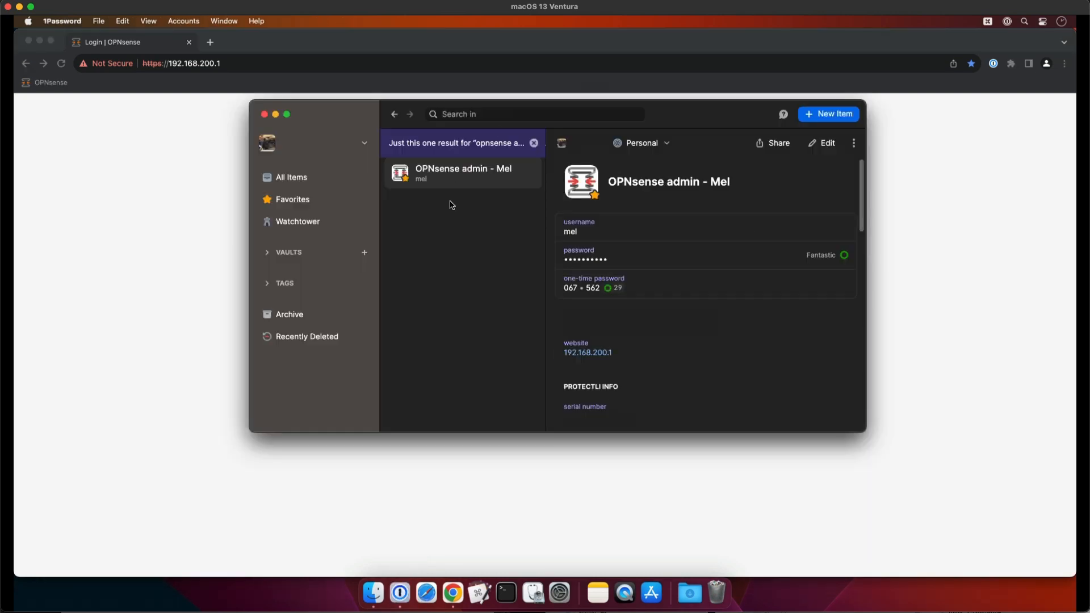
click(591, 288)
key(super+Tab)
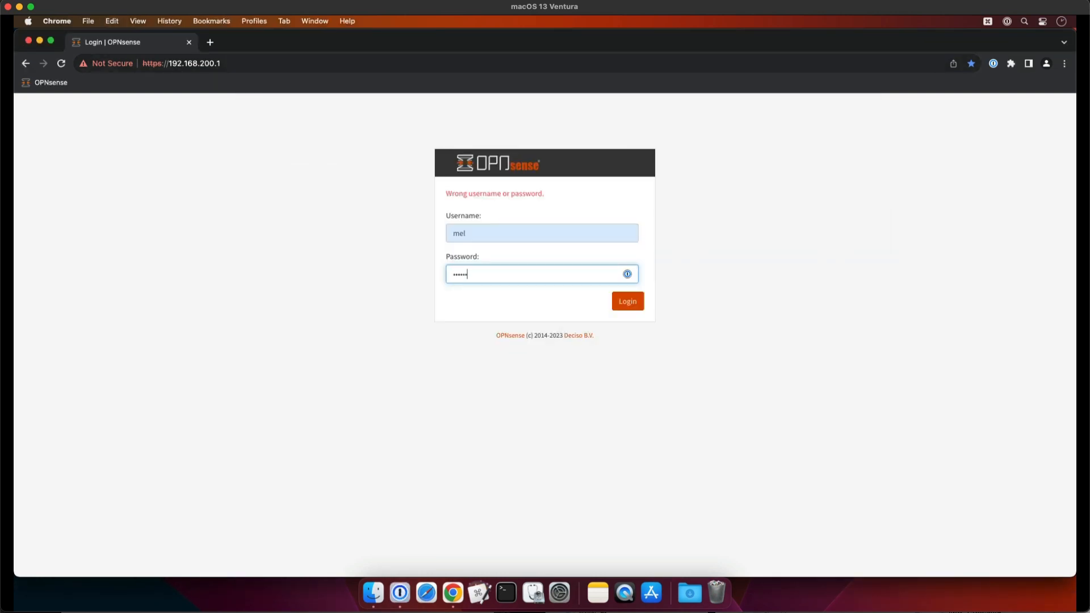
Copy the account password from the OPNsense admin item in 1Password, append it to the one-time code in the OPNsense password field, and log in
click(400, 593)
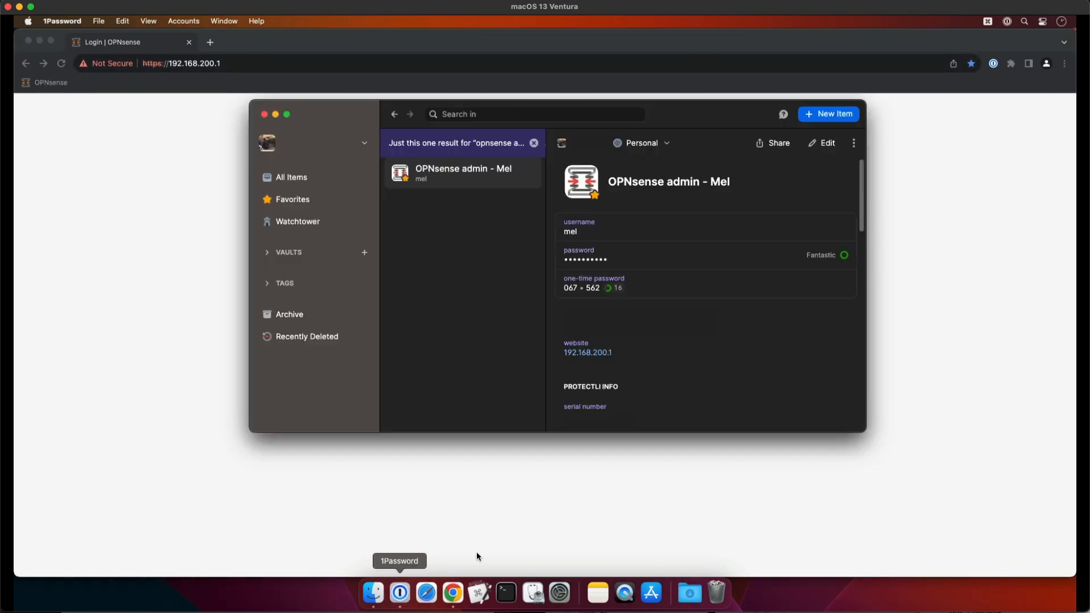
click(593, 260)
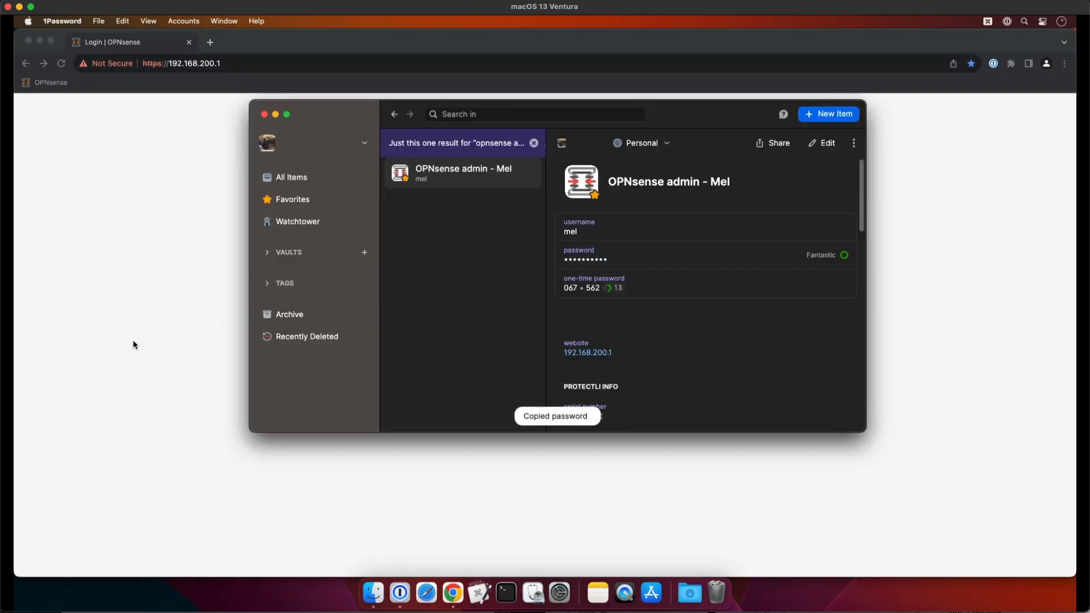
key(super+Tab)
key(super+v)
click(627, 301)
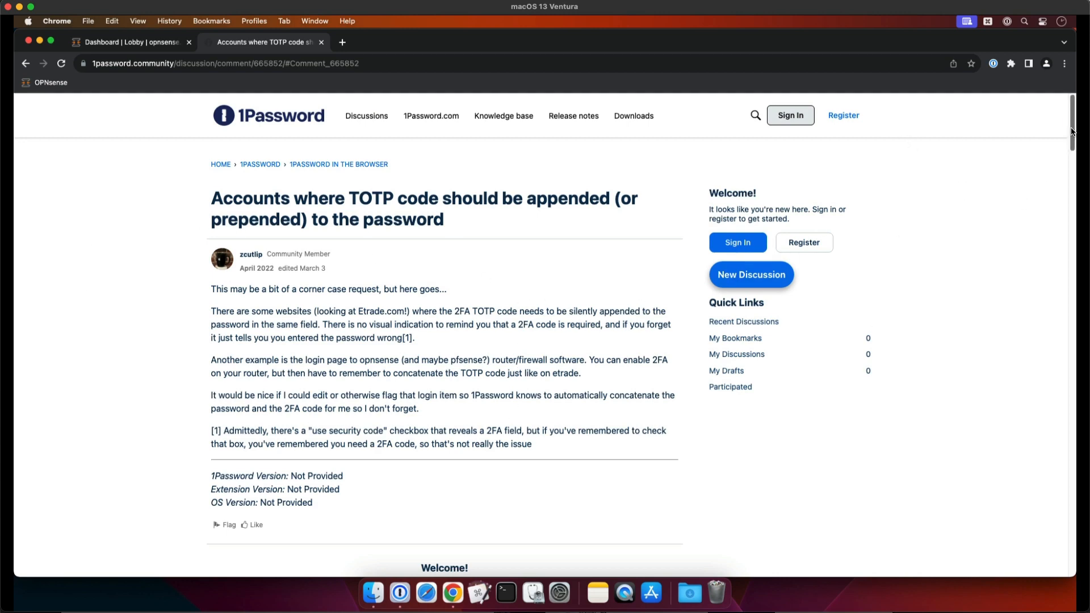
Read the 1Password community thread on appending TOTP codes to passwords, including the dynamic password mockup and its replies
drag(1072, 132, 1072, 296)
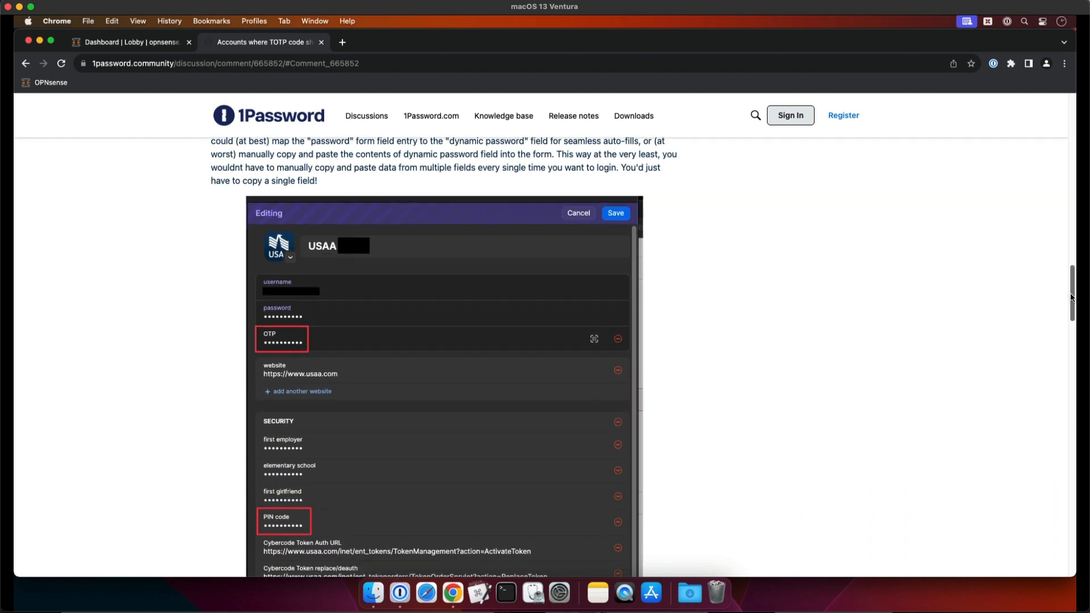
scroll(364, 477, down, 3)
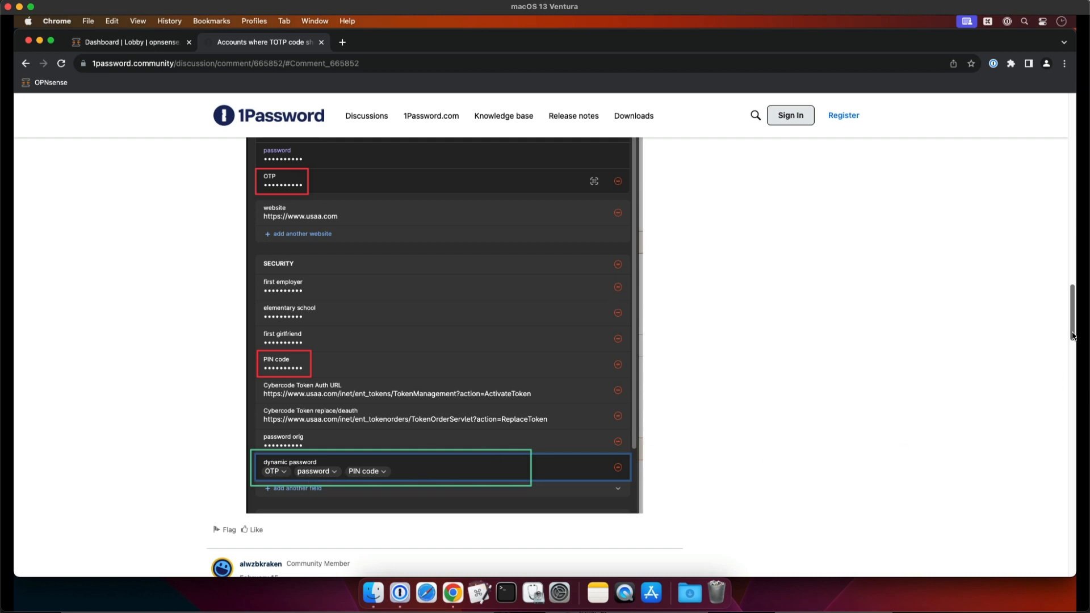
scroll(409, 471, down, 3)
scroll(409, 471, up, 1)
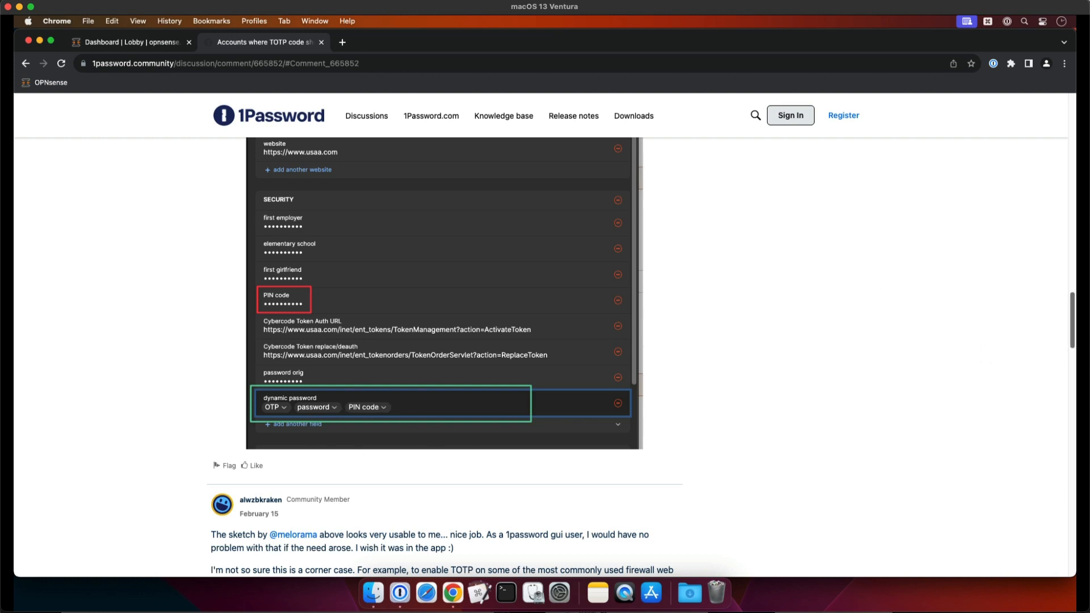
drag(1074, 325, 1066, 449)
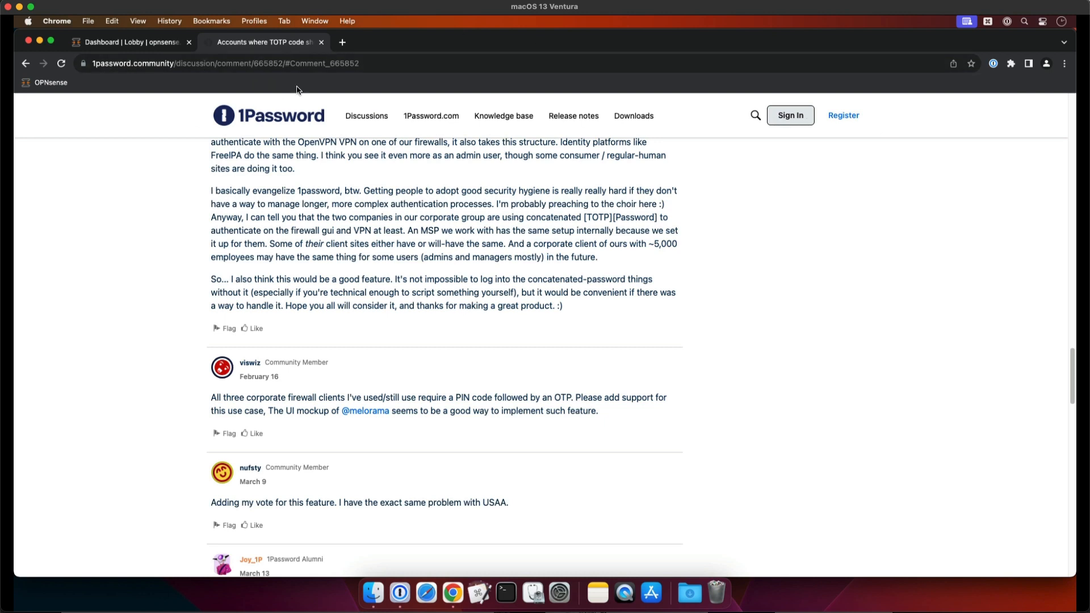
click(170, 49)
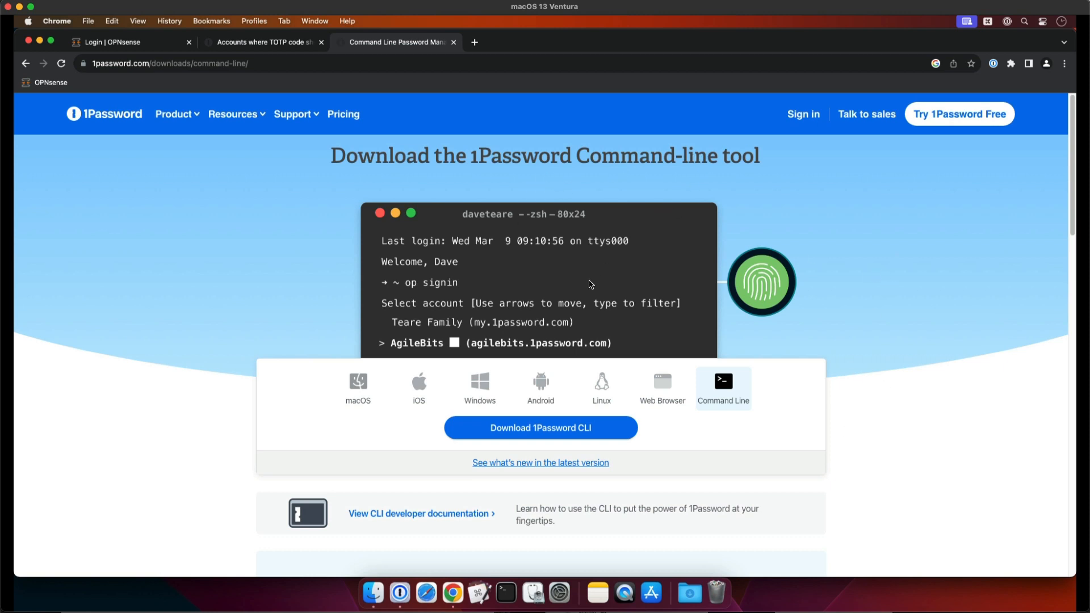
Look over the 1Password command-line tool download page, then open the "Get started with 1Password CLI" guide from the search results
scroll(586, 284, down, 5)
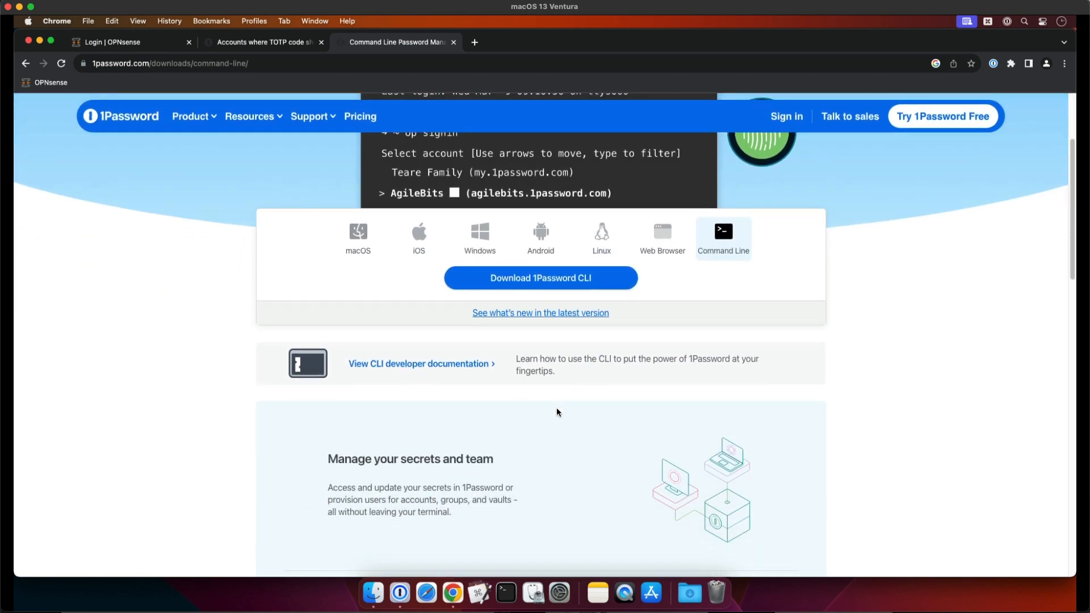
scroll(558, 412, up, 5)
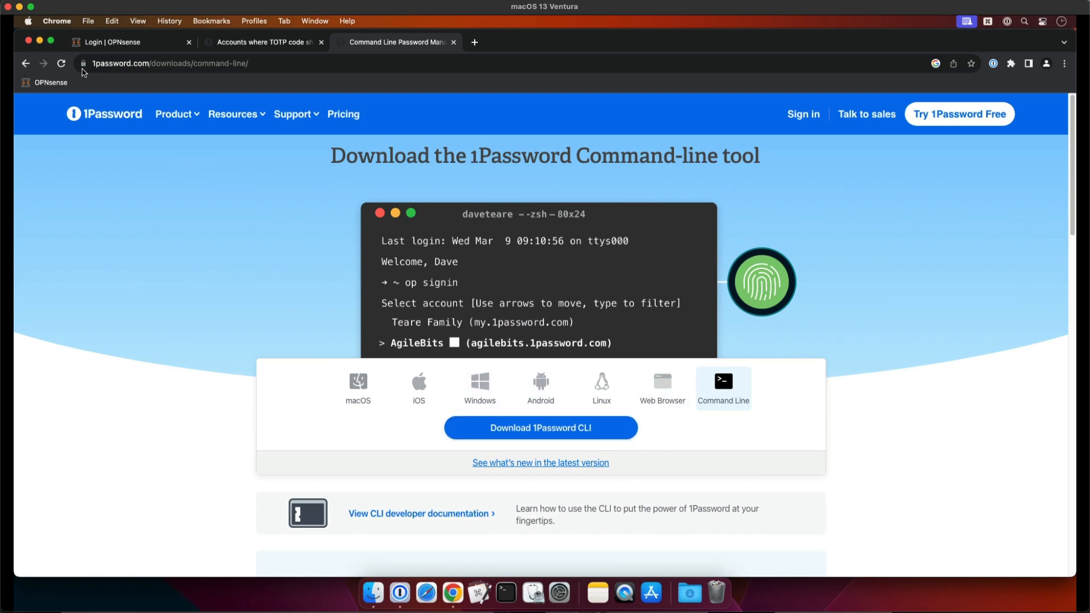
click(26, 63)
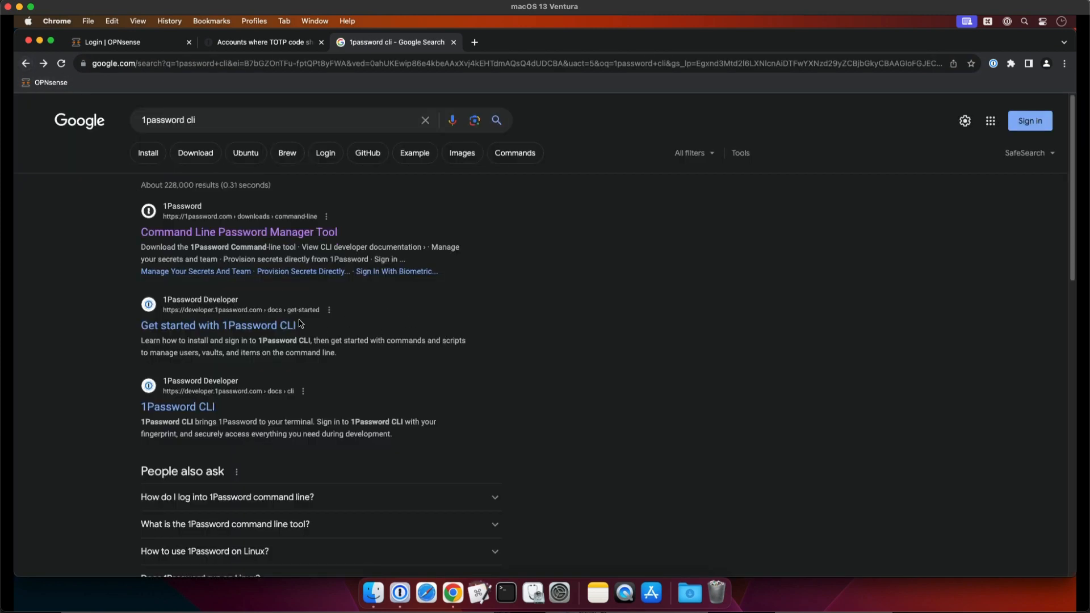
scroll(301, 323, down, 2)
click(241, 281)
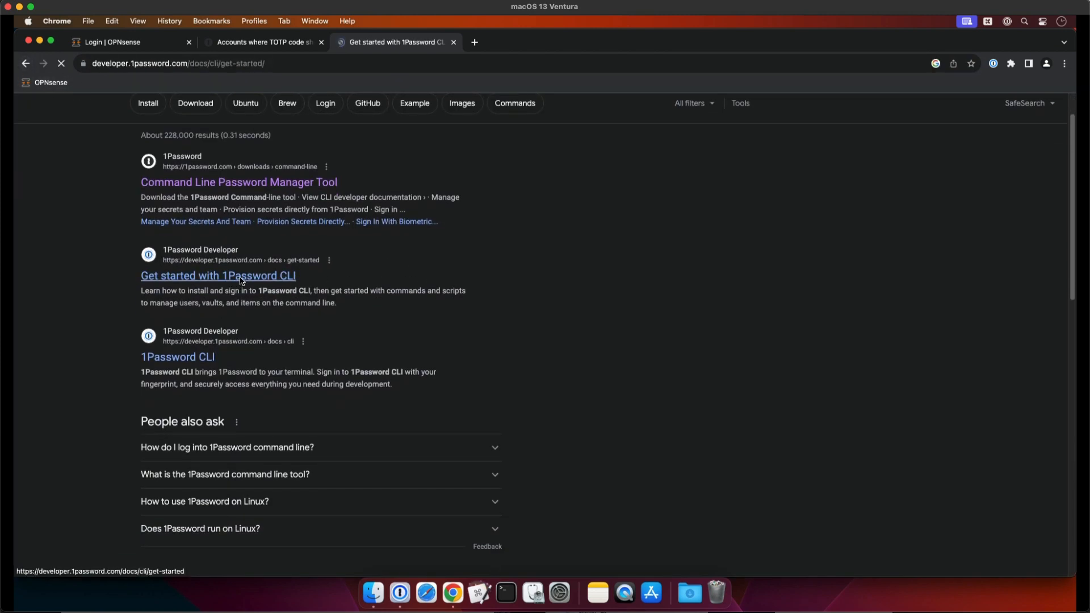
scroll(446, 420, down, 5)
scroll(450, 439, up, 5)
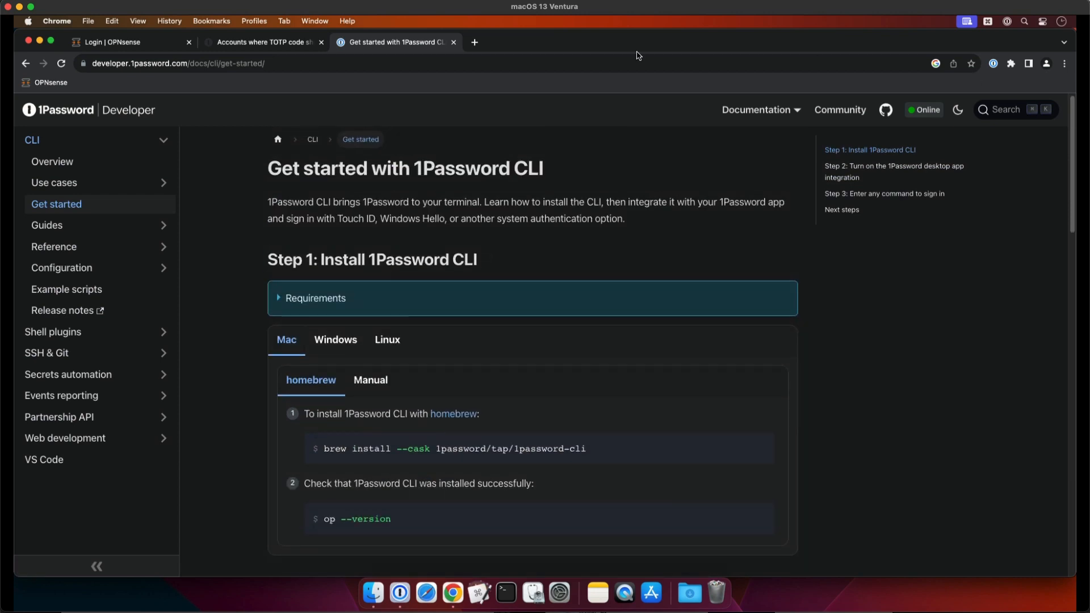
Open a Terminal window, make it slightly smaller at 160×52, and reposition it over the browser
click(508, 595)
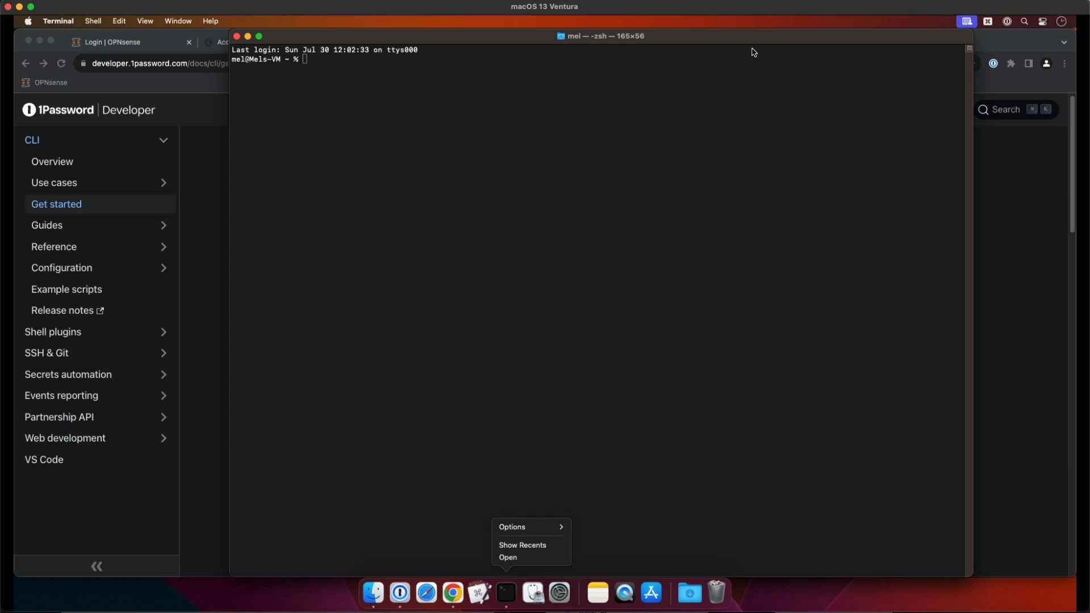
drag(229, 30, 251, 66)
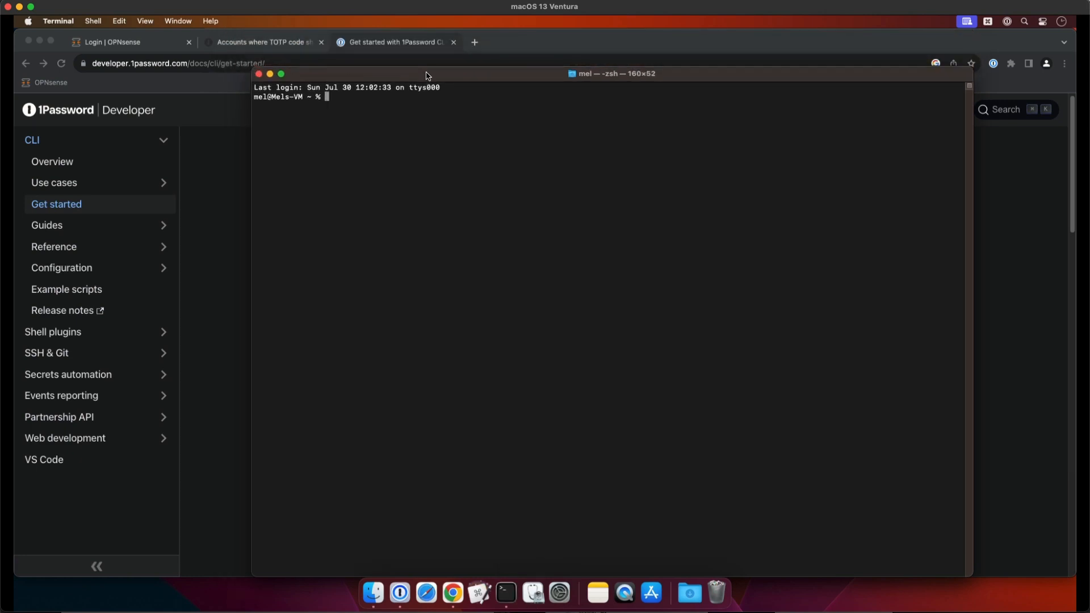
drag(428, 75, 380, 37)
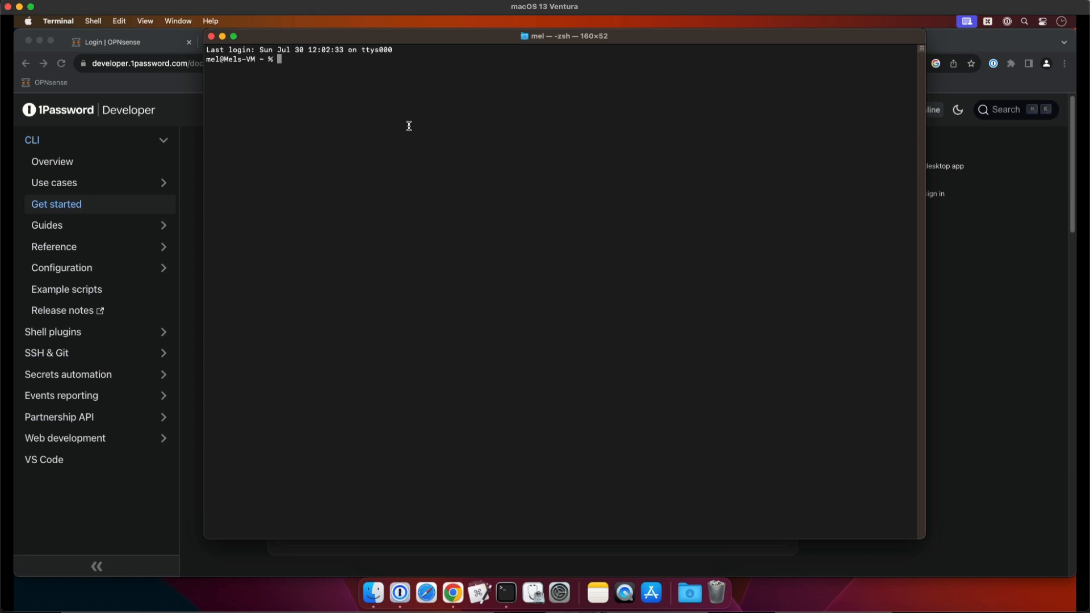
Install the 1Password CLI with "brew install --cask 1password-cli", entering the account password to authorize the installer
text(brew install --cask 1password-cli)
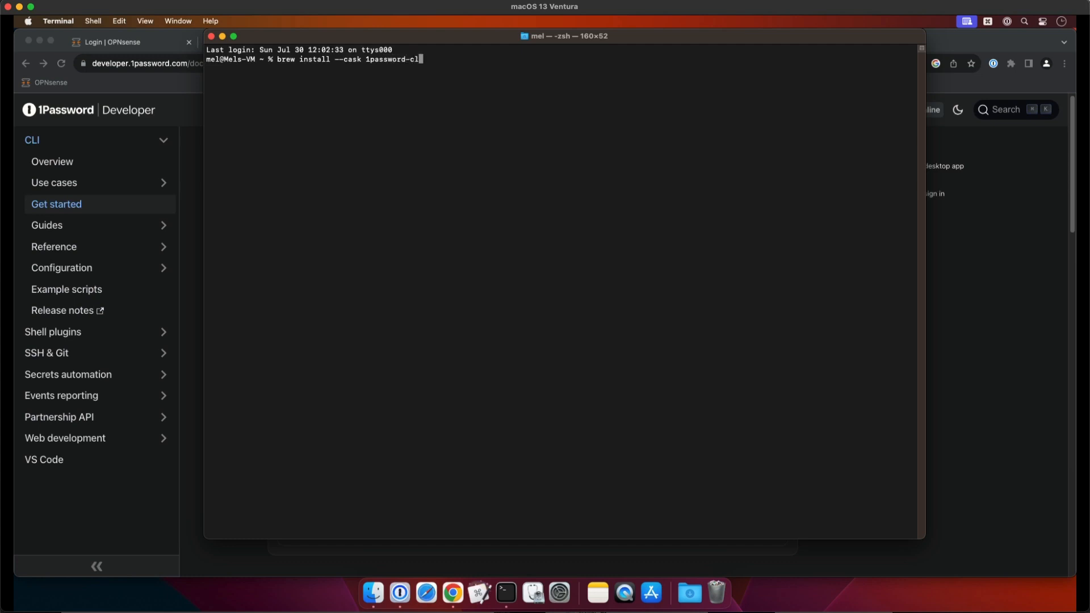
key(Return)
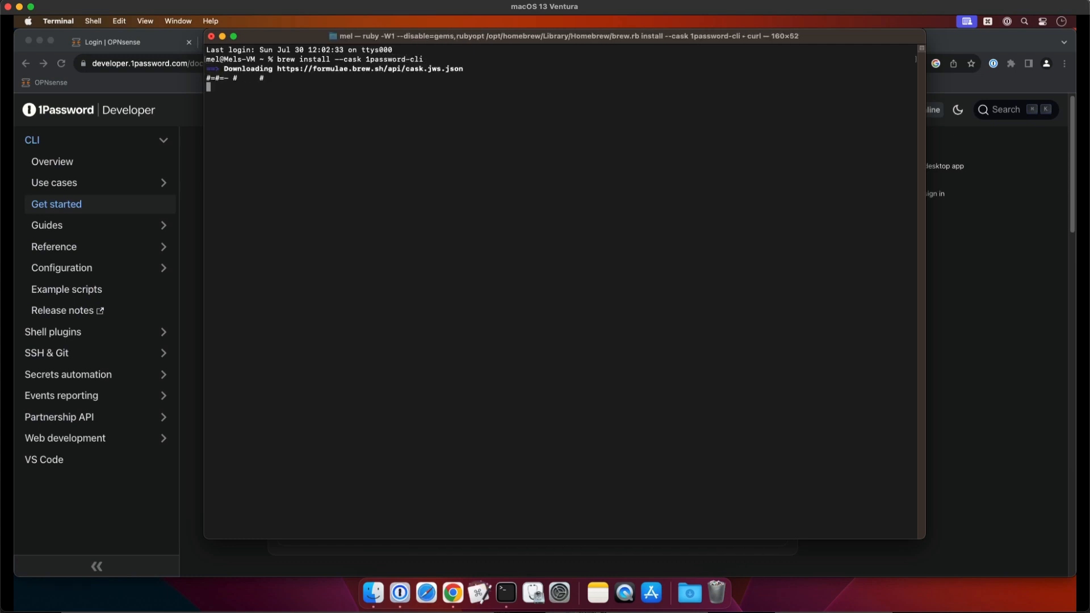
key(Return)
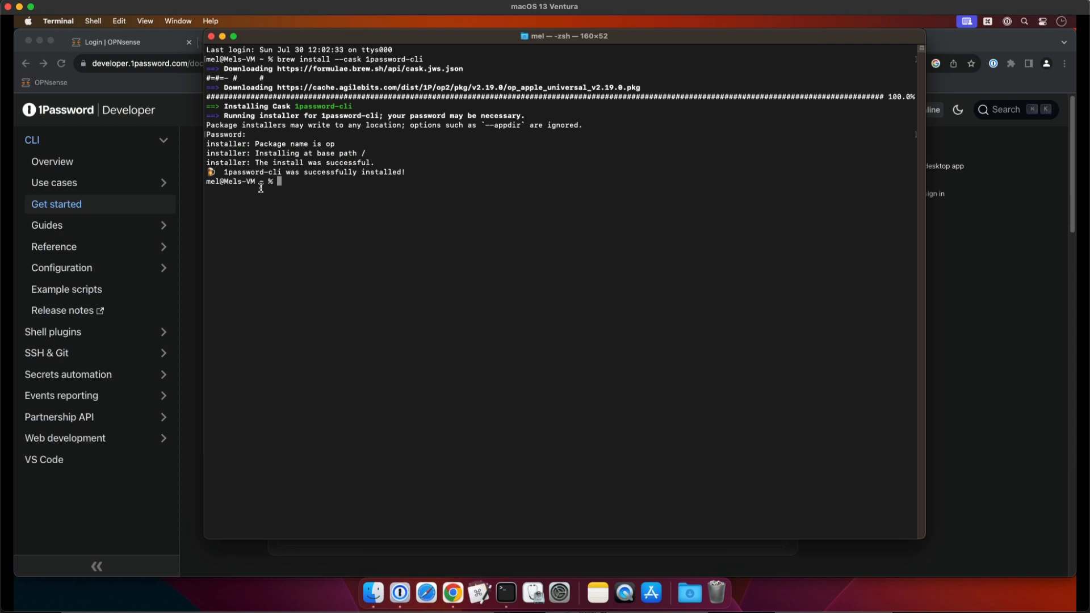
Clear the terminal and run the op command to check the 1Password CLI
text(clear)
key(Return)
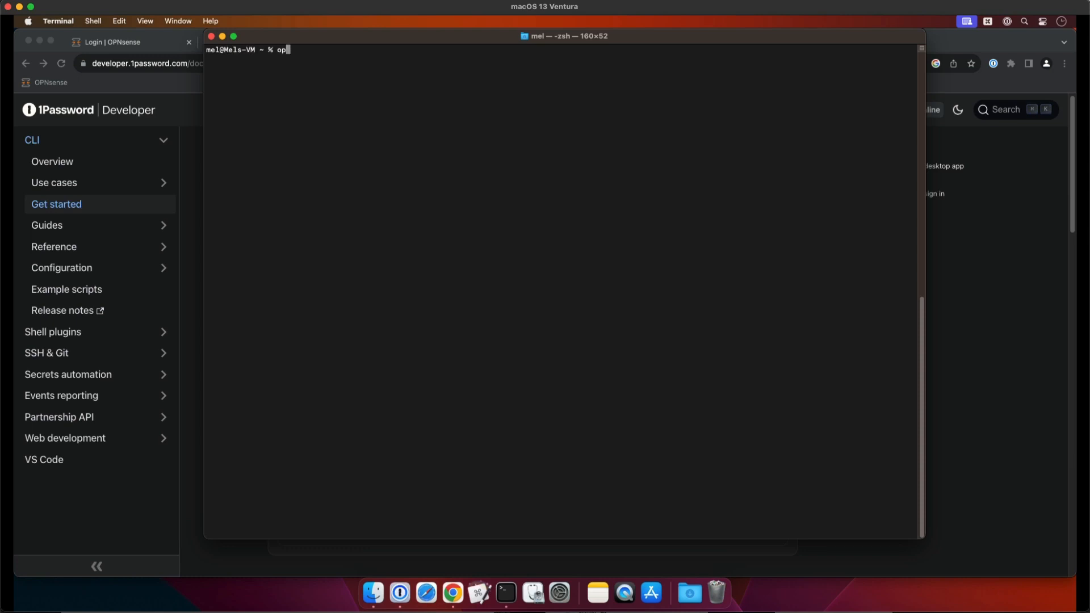
text(op)
key(Return)
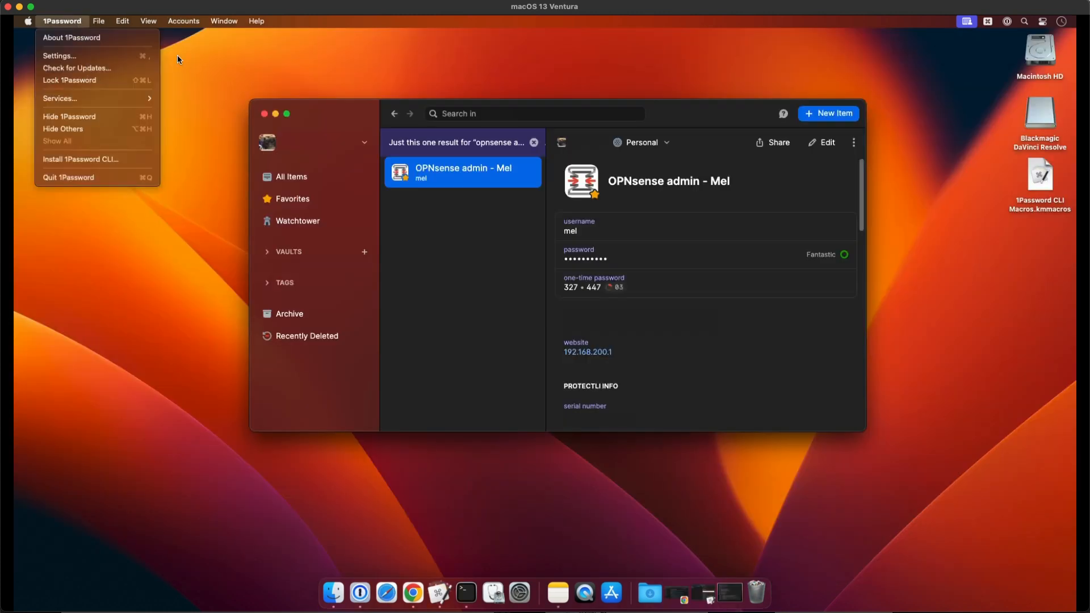
Switch to 1Password and enable "Connect with 1Password CLI" in its developer settings
click(62, 21)
click(130, 56)
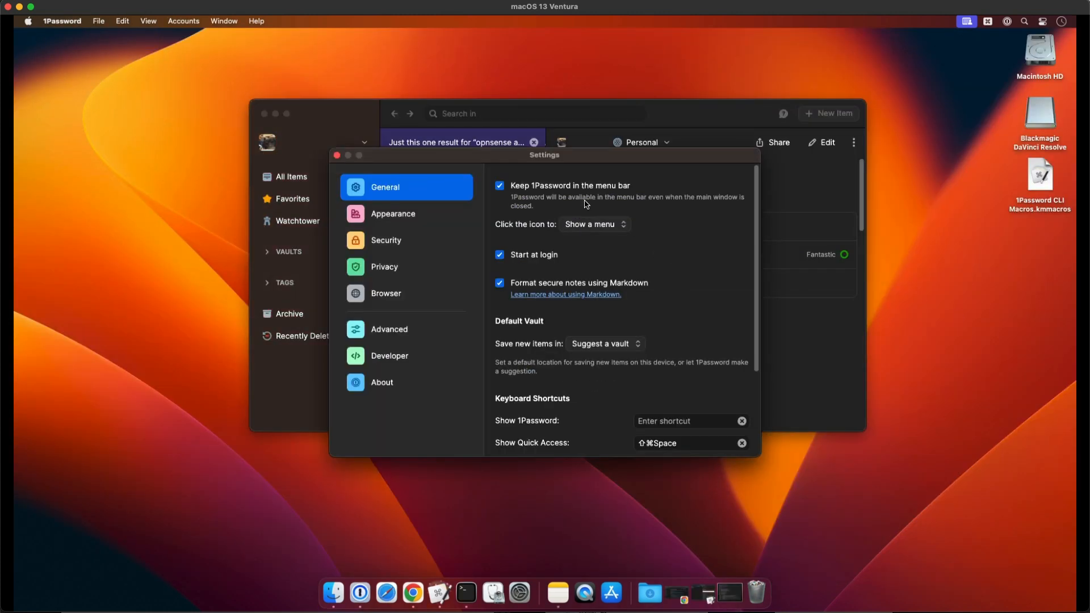
click(399, 336)
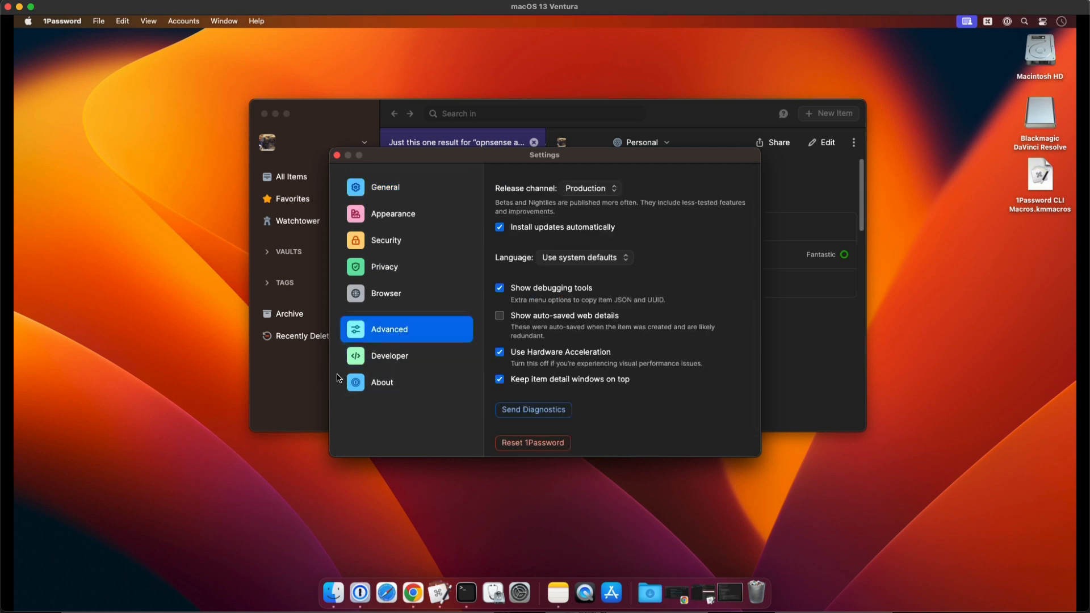
click(406, 358)
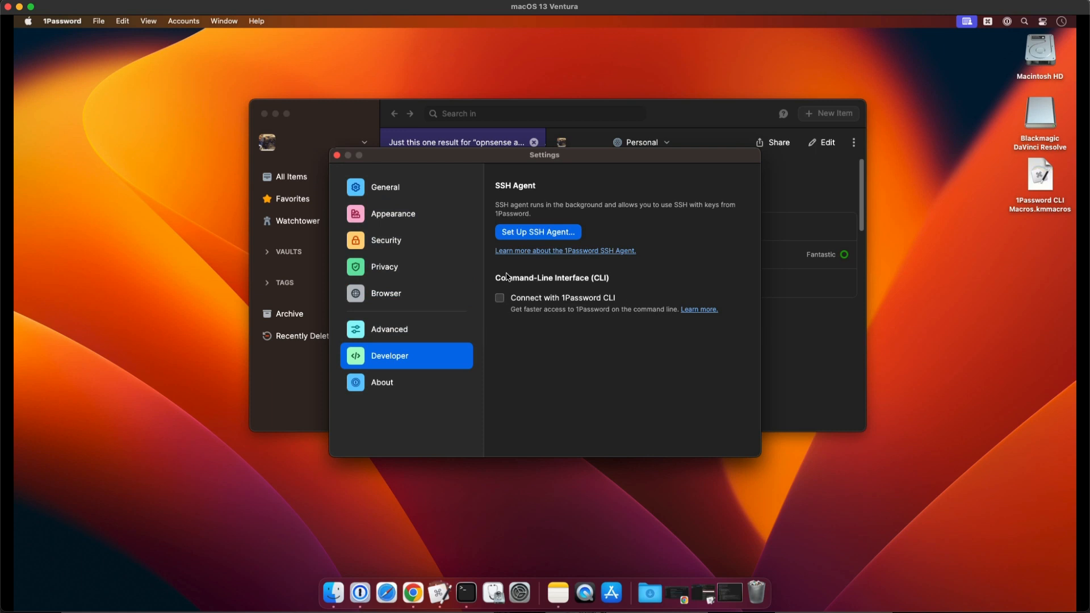
click(506, 275)
click(575, 299)
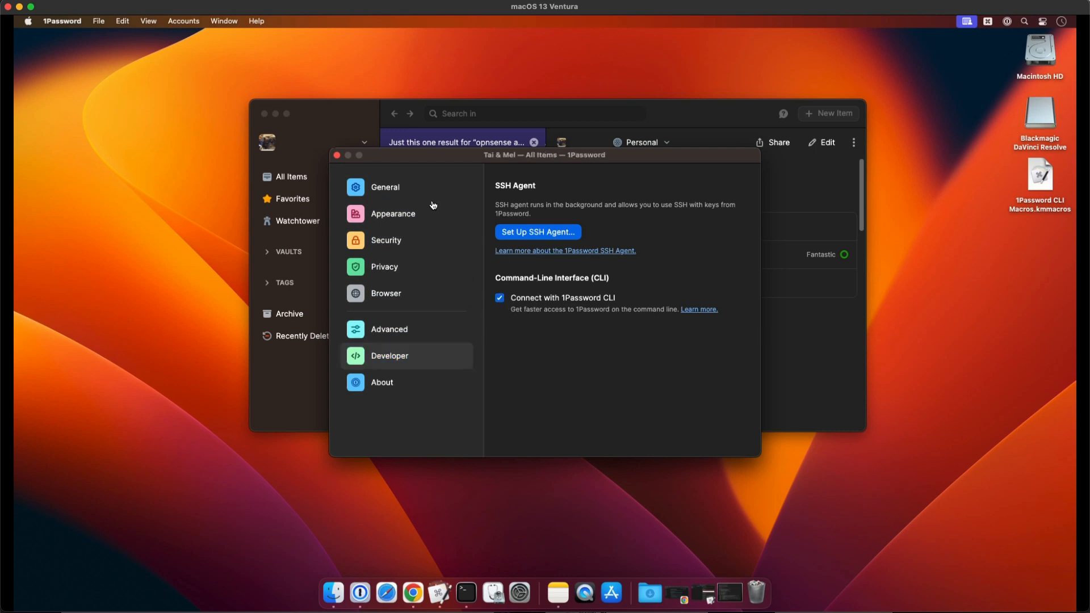
Close the 1Password settings, switch to the Keyboard Maestro editor, and make its window slightly smaller
click(337, 155)
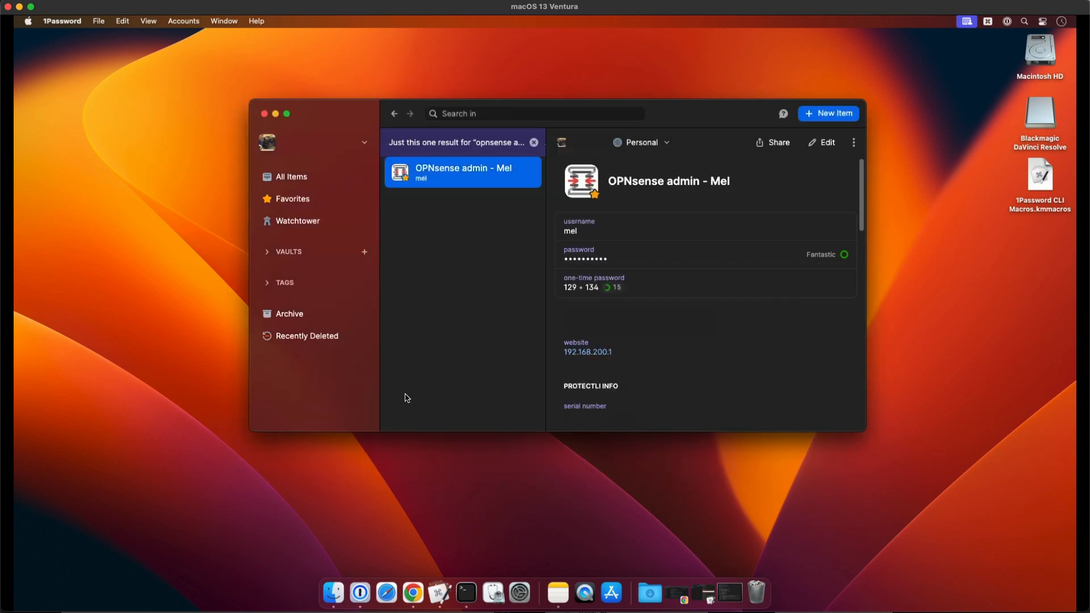
click(466, 593)
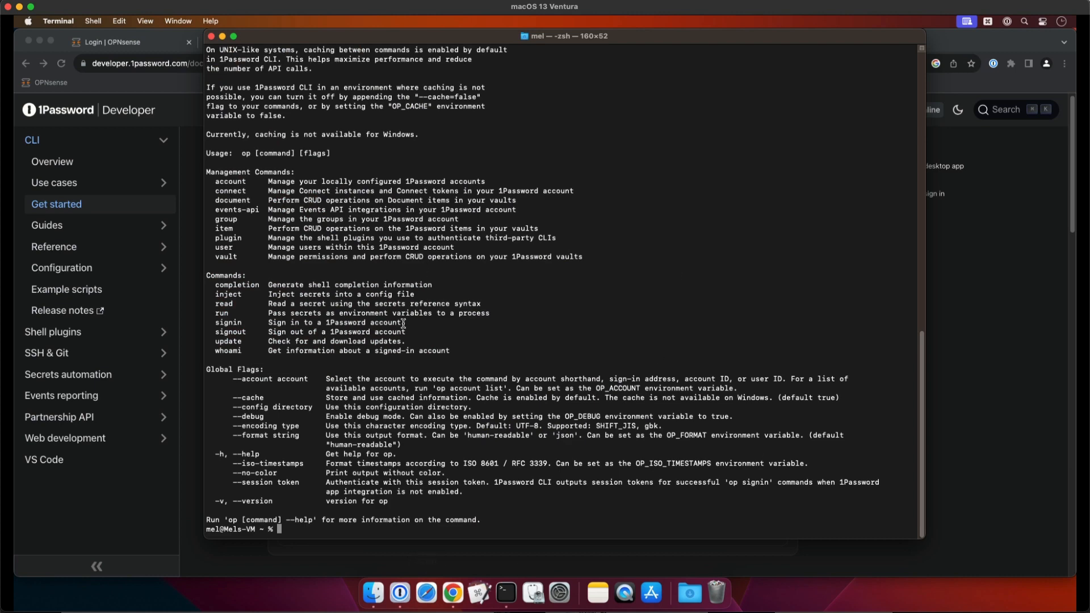
click(479, 589)
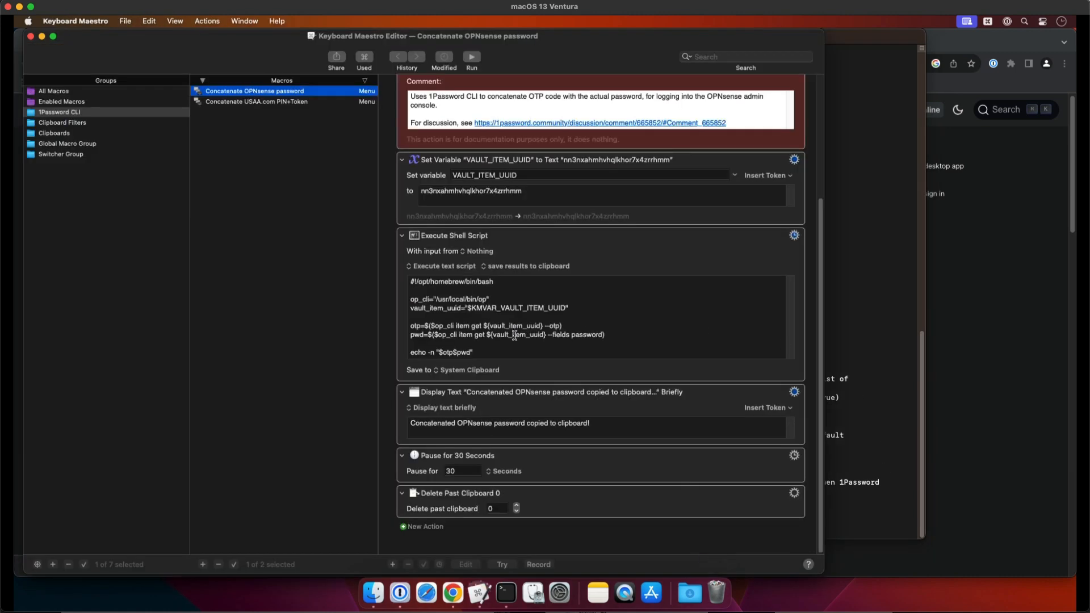
scroll(820, 253, up, 5)
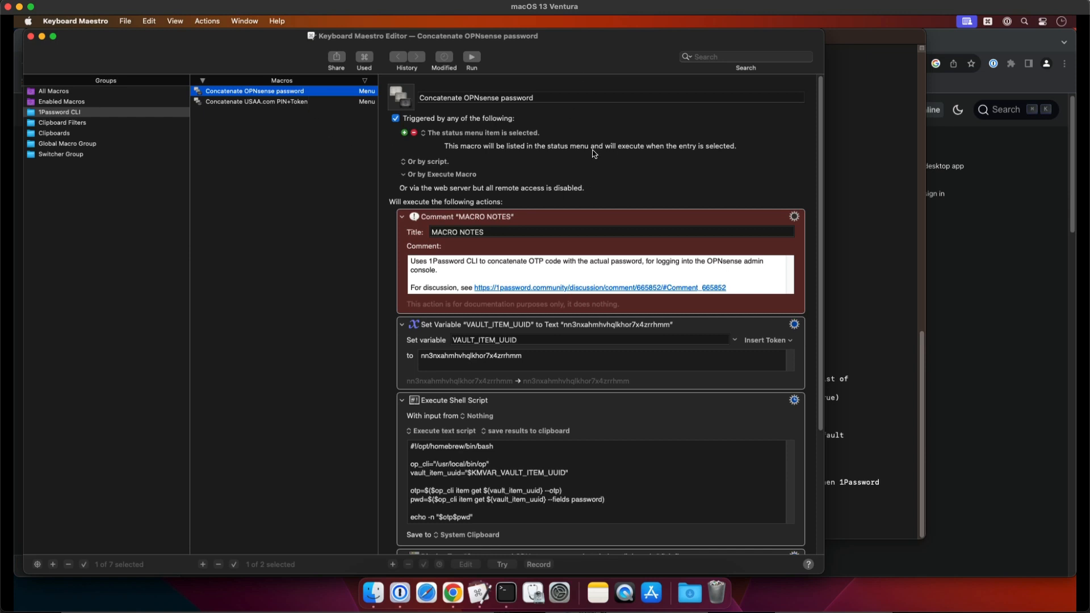
drag(823, 572, 817, 567)
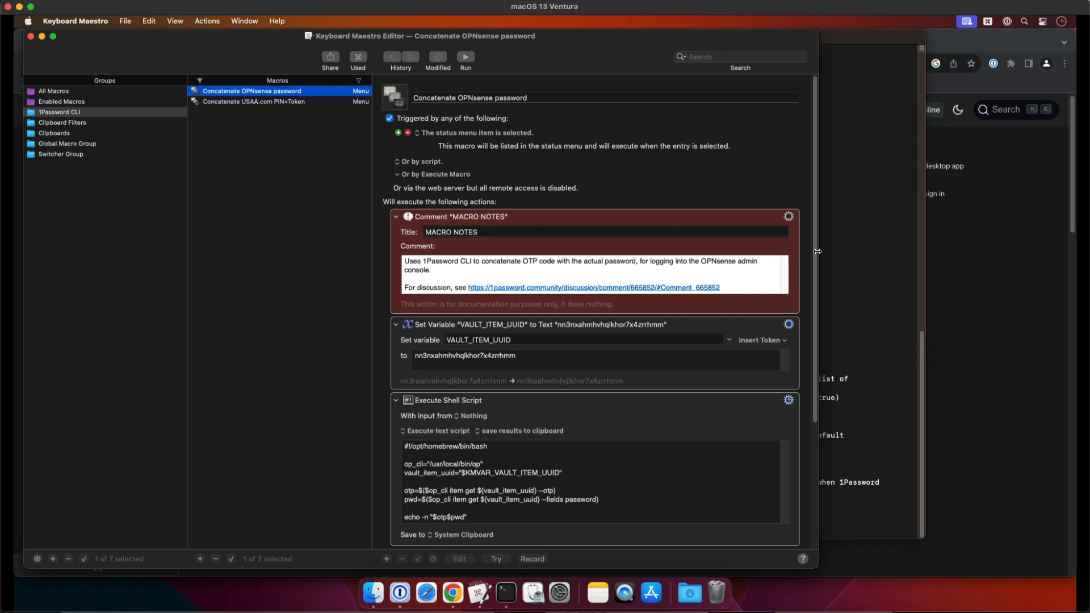
drag(817, 250, 824, 399)
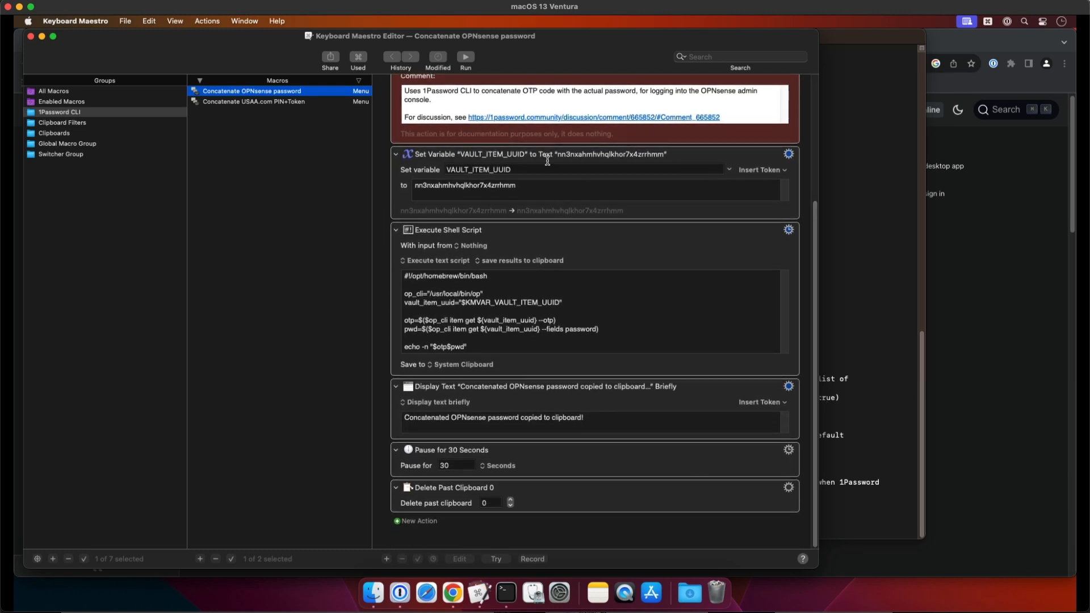
click(468, 176)
click(396, 155)
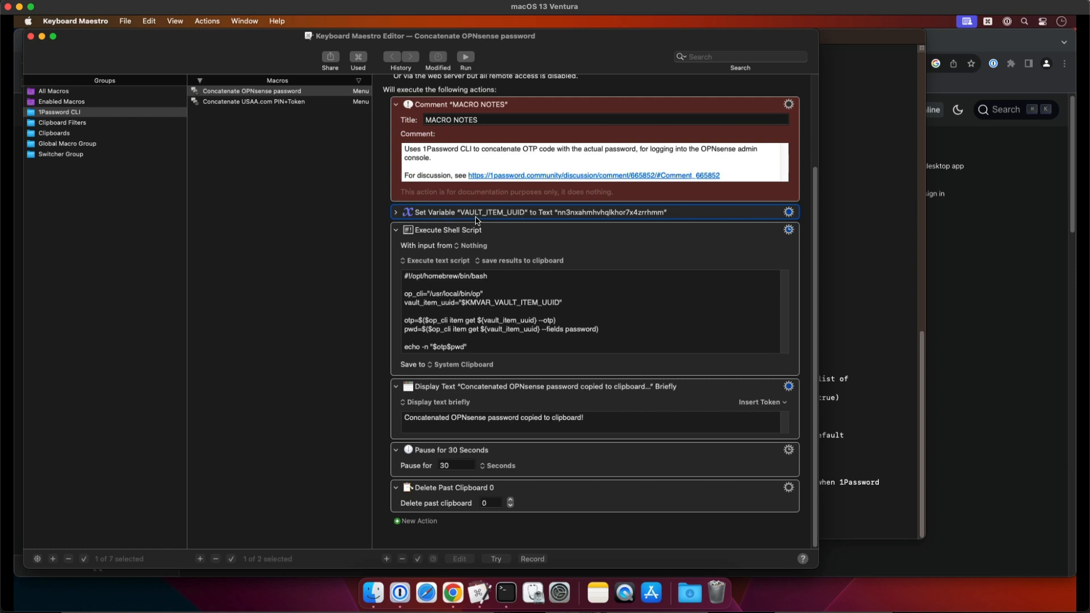
click(396, 212)
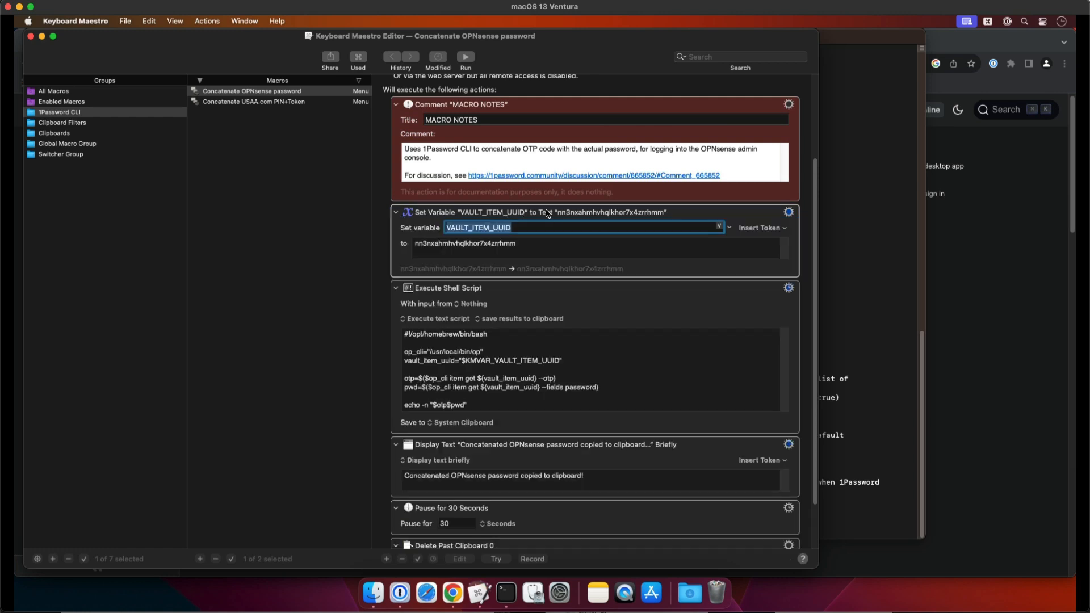
Switch to 1Password, enable "Show debugging tools" in its advanced settings, and close the settings
click(401, 593)
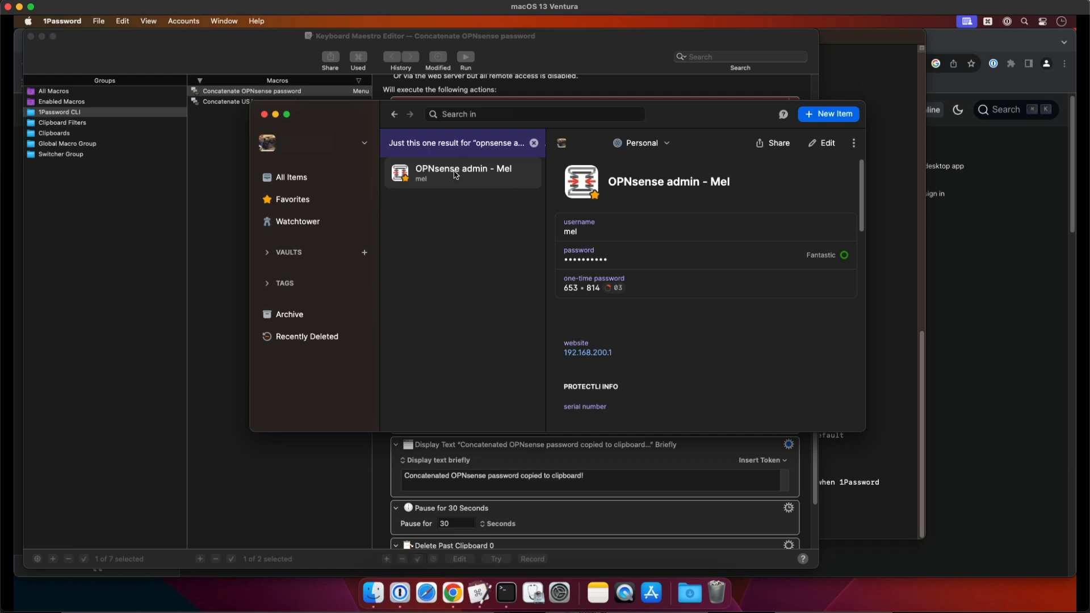
click(461, 174)
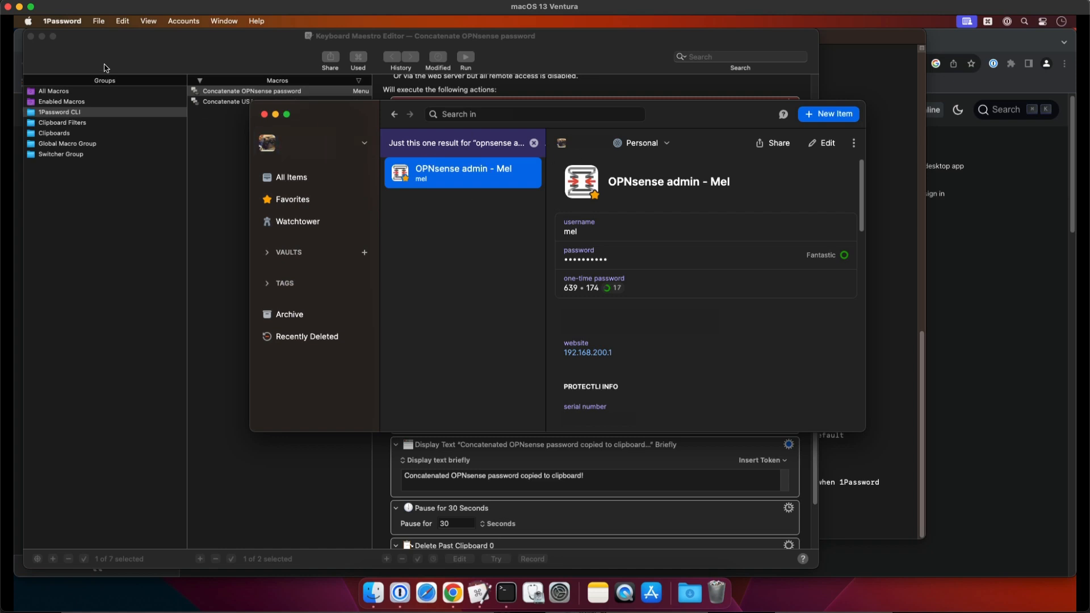
click(84, 23)
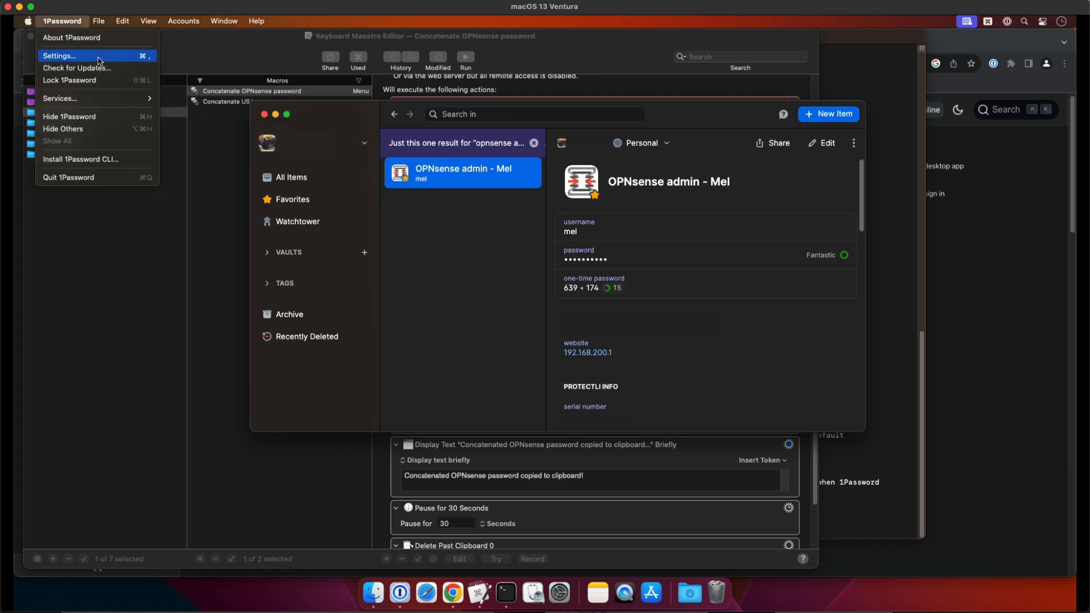
click(98, 57)
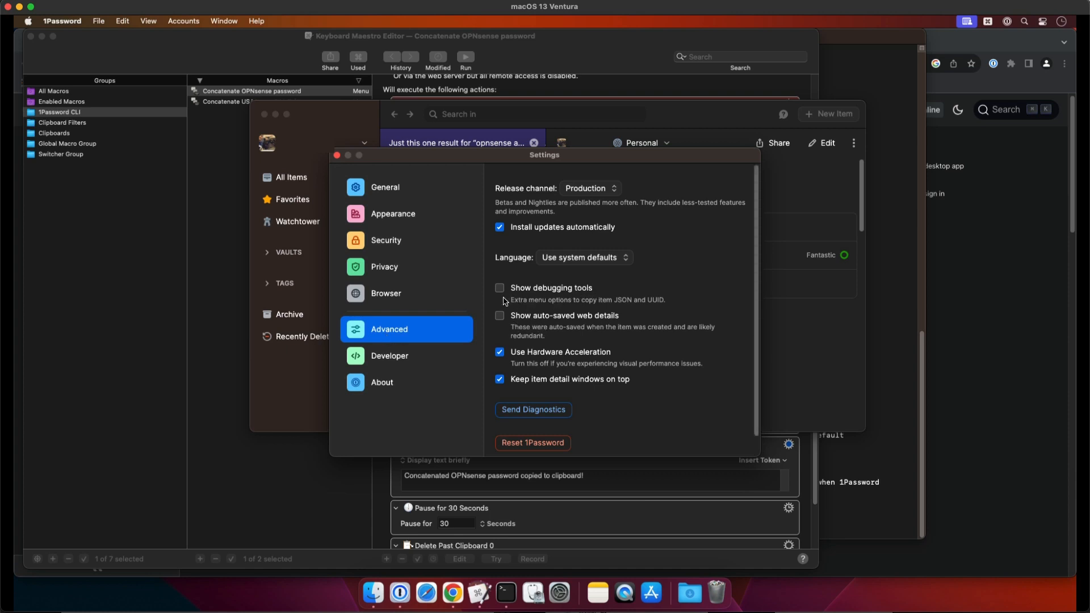
click(501, 289)
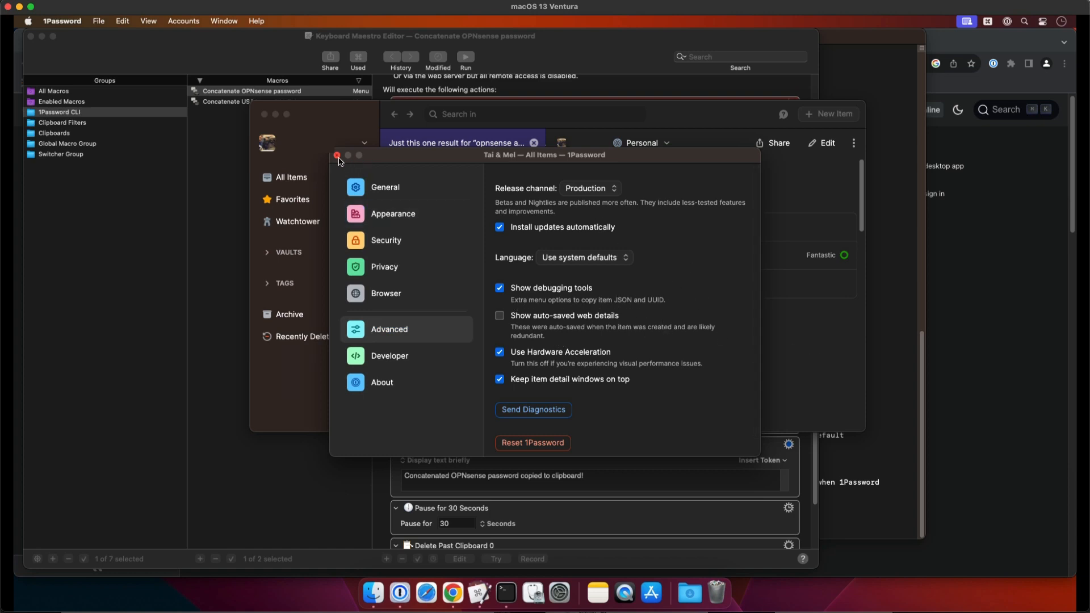
click(336, 155)
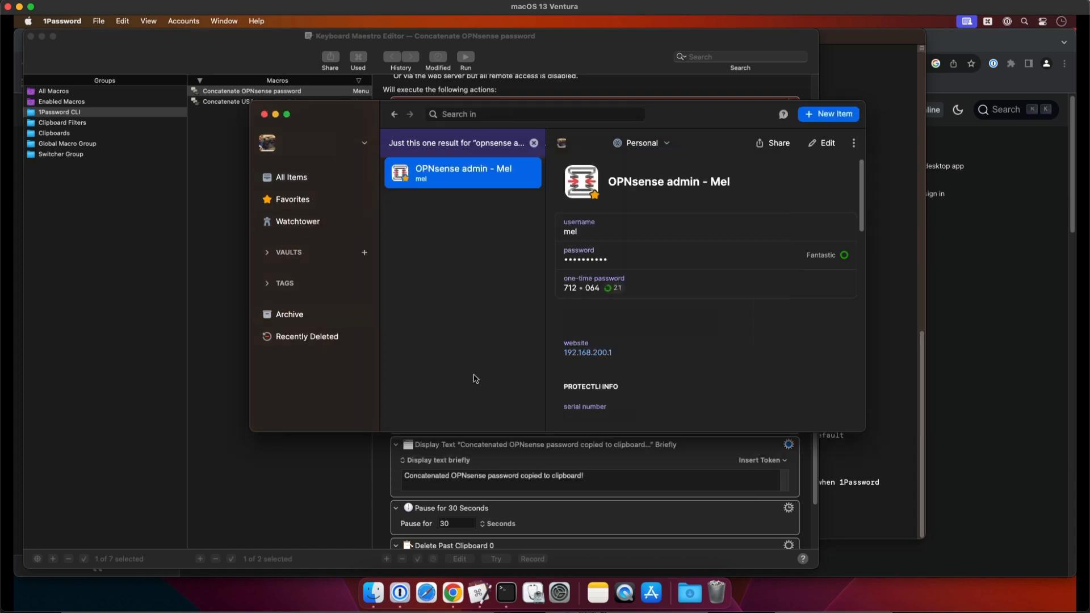
Copy the OPNsense admin item's UUID and paste it in Keyboard Maestro as the value of the VAULT_ITEM_UUID variable
right_click(518, 174)
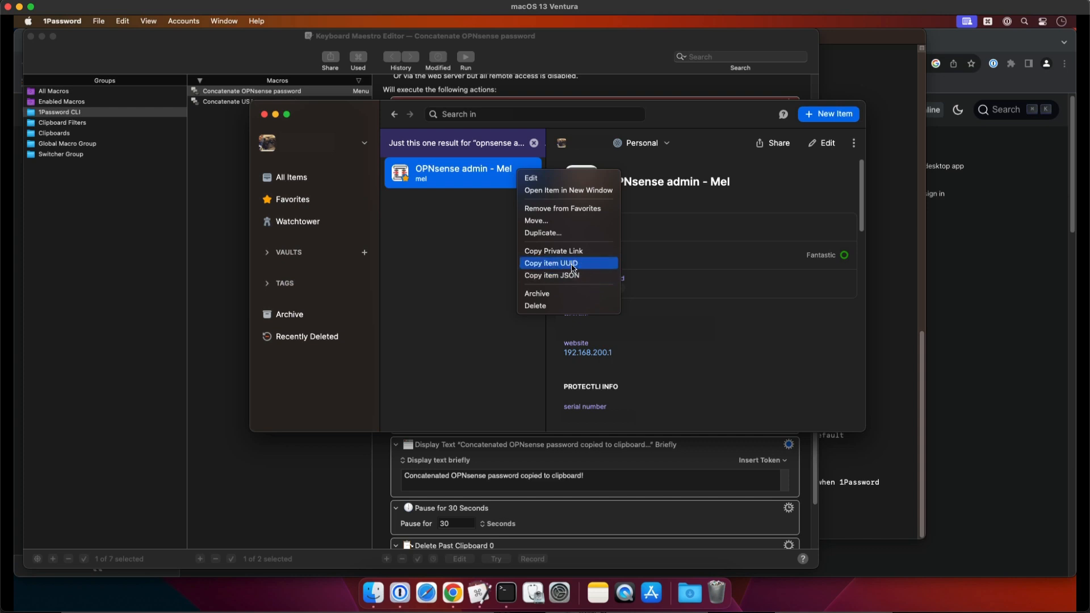
click(579, 265)
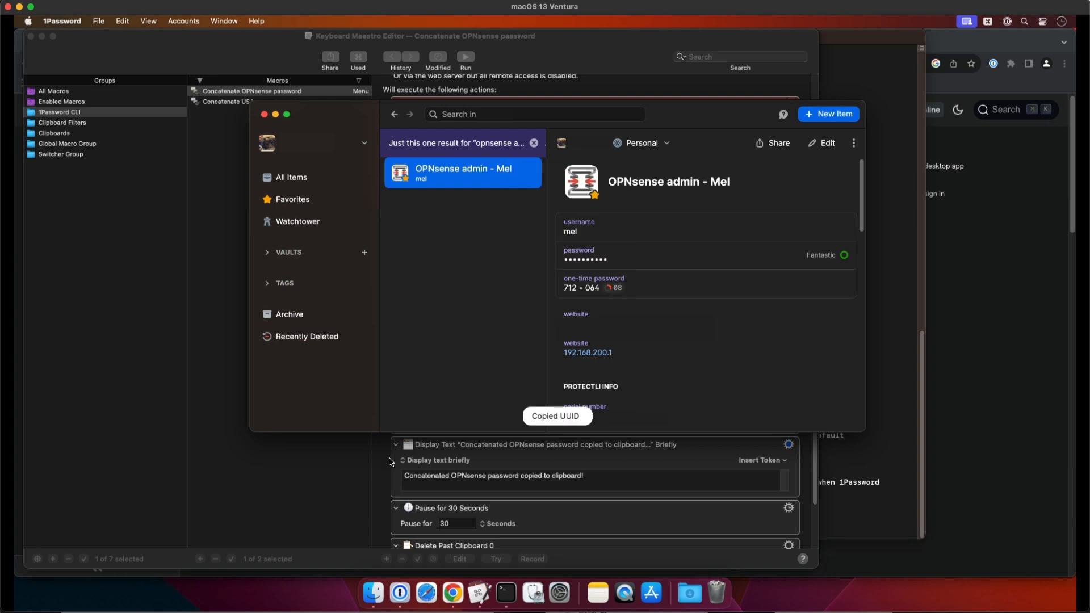
click(389, 466)
click(504, 244)
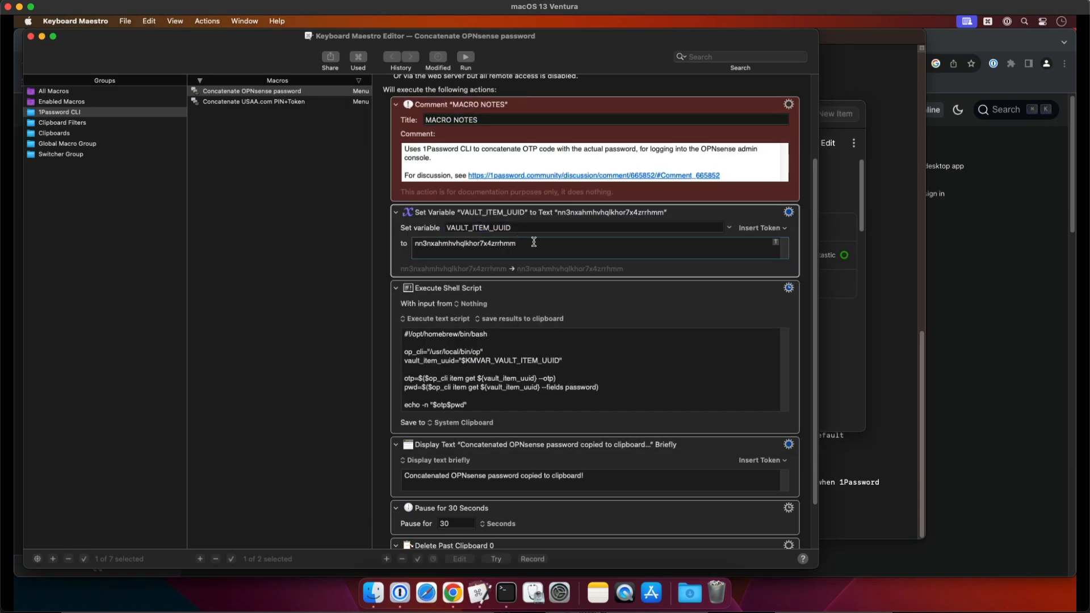
double_click(467, 249)
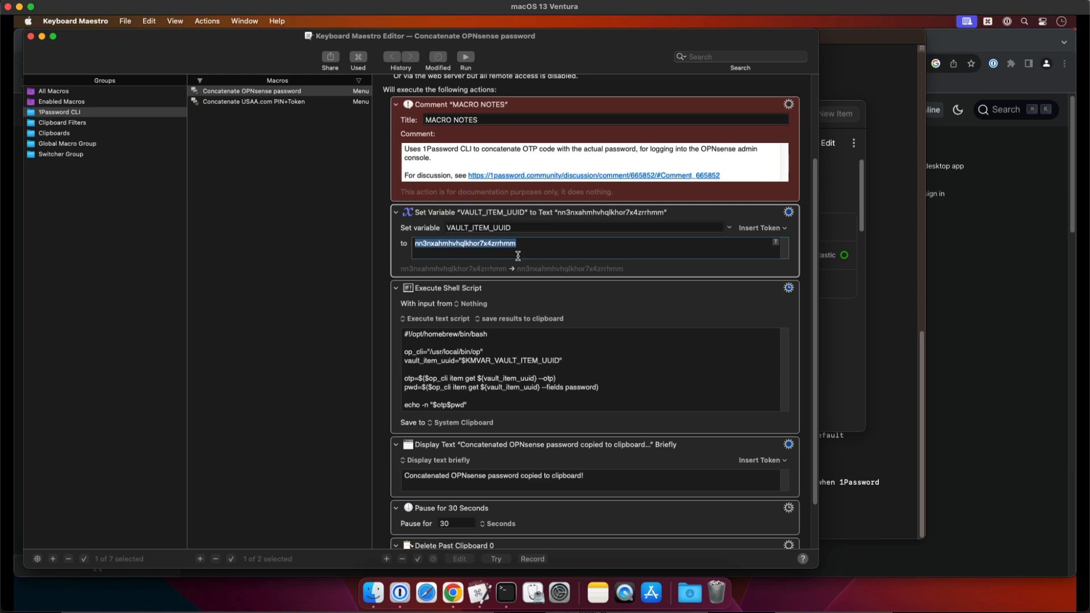
key(super+v)
Examine the macro's shell script: the bash path, the vault item variable, the otp and pwd lookups, and the concatenated echo output
scroll(447, 248, down, 5)
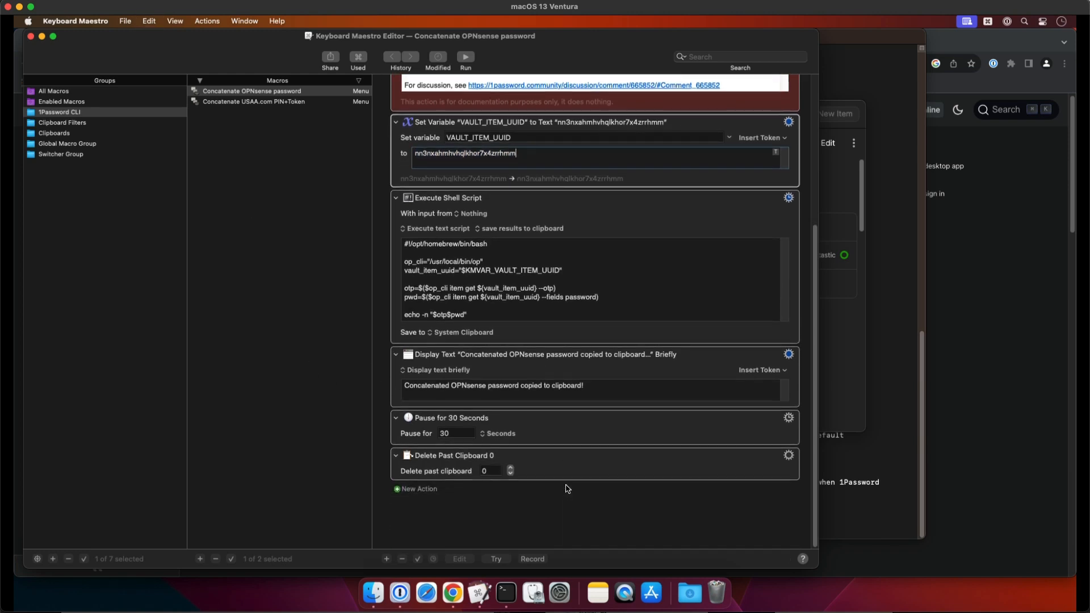
scroll(568, 487, up, 5)
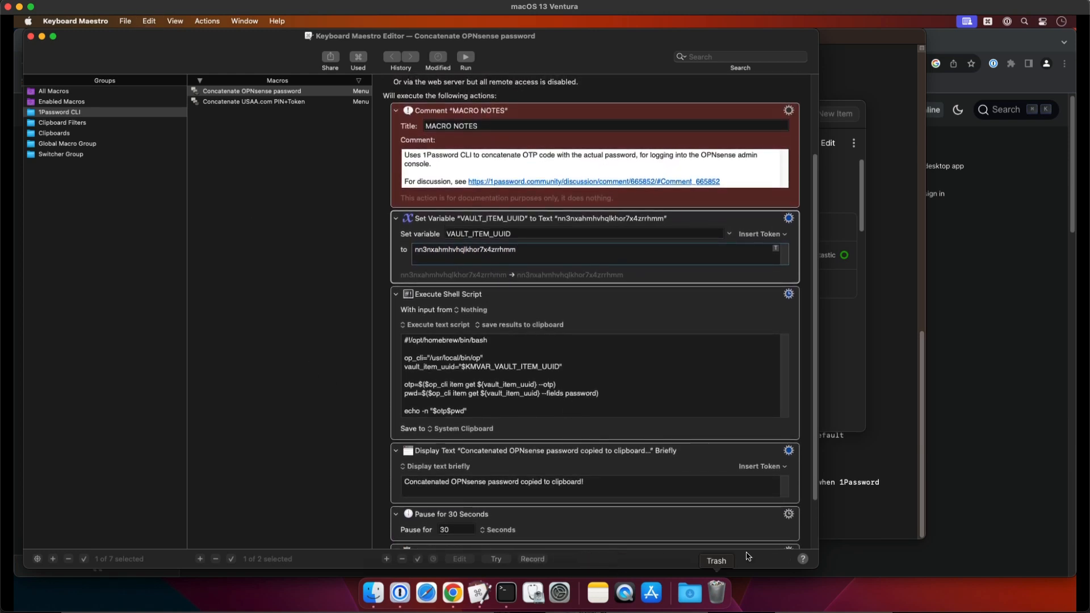
click(472, 340)
drag(412, 341, 501, 341)
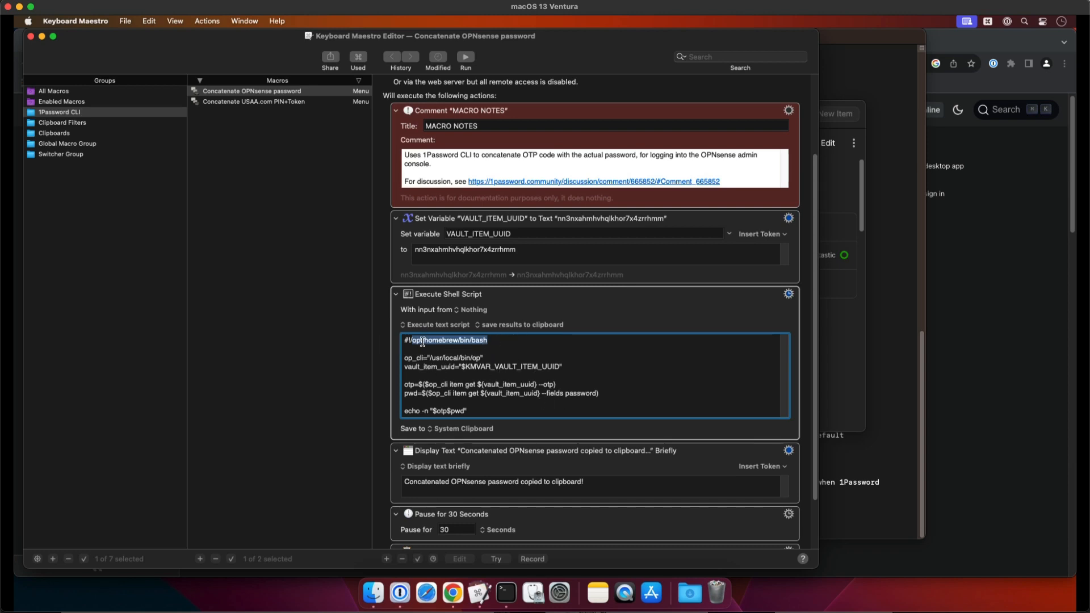
click(501, 355)
drag(503, 342, 413, 342)
drag(462, 368, 561, 364)
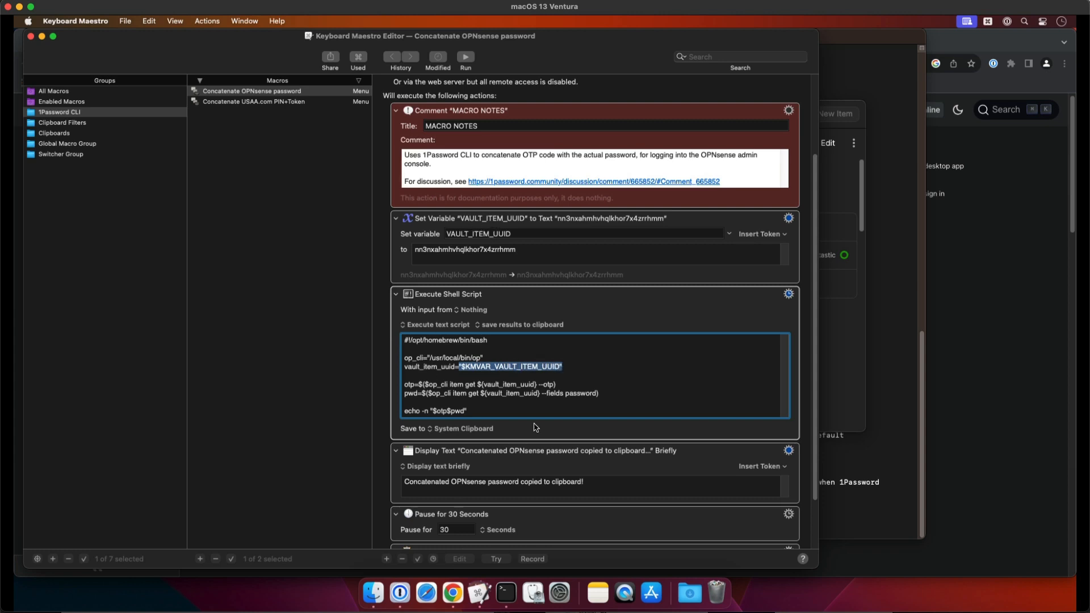
click(466, 367)
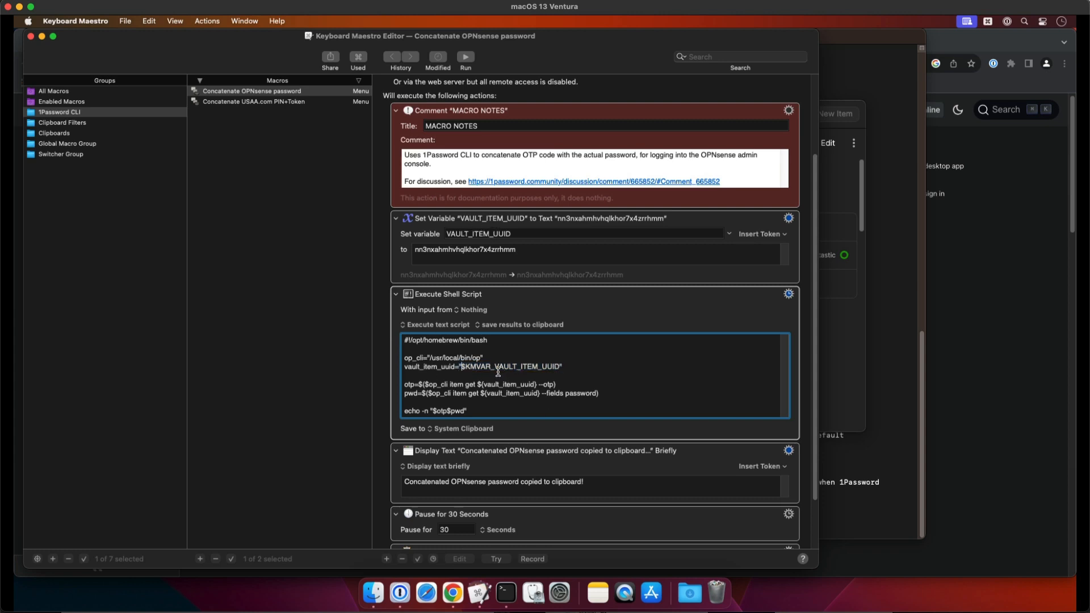
click(460, 233)
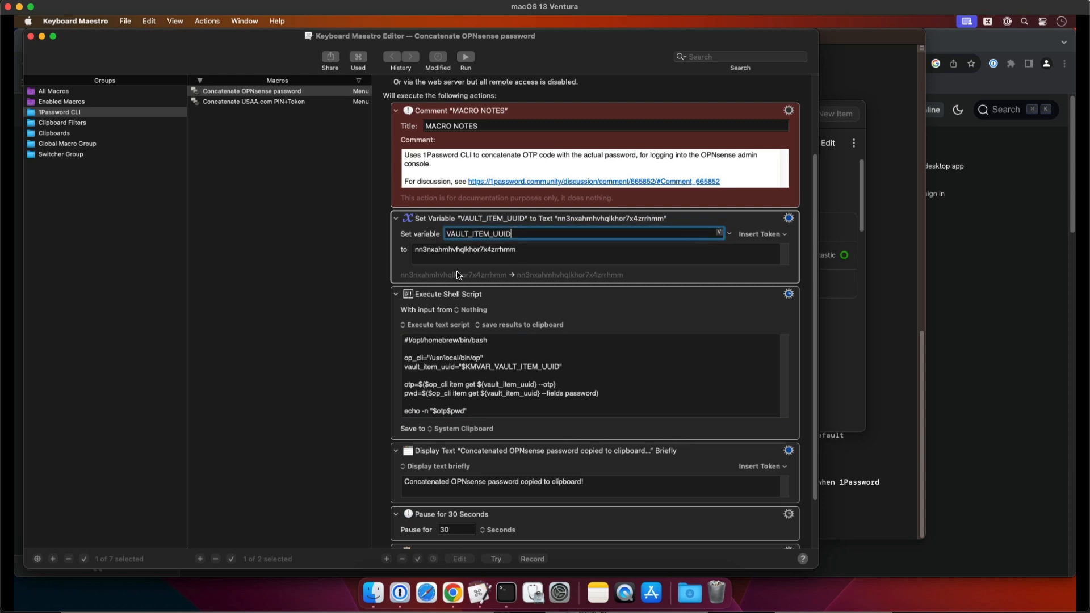
drag(433, 385, 555, 385)
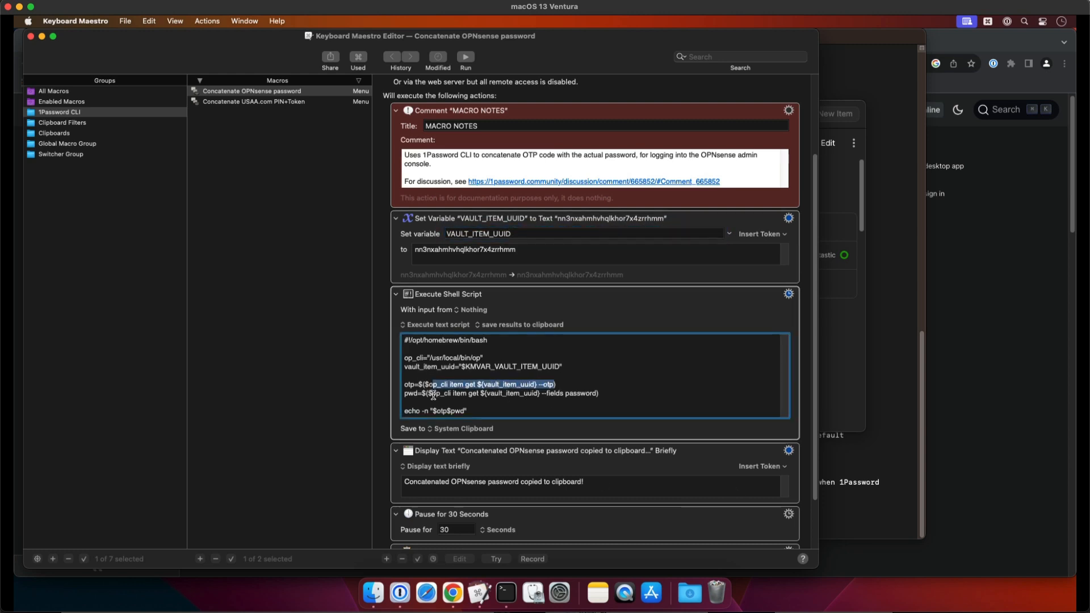
drag(433, 396, 594, 394)
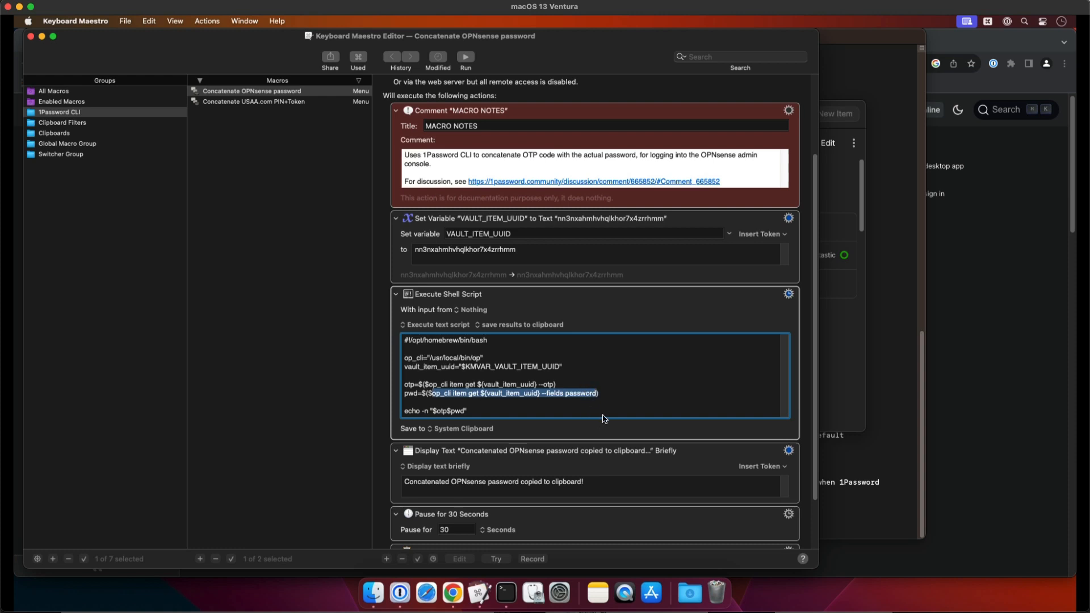
drag(409, 386, 394, 386)
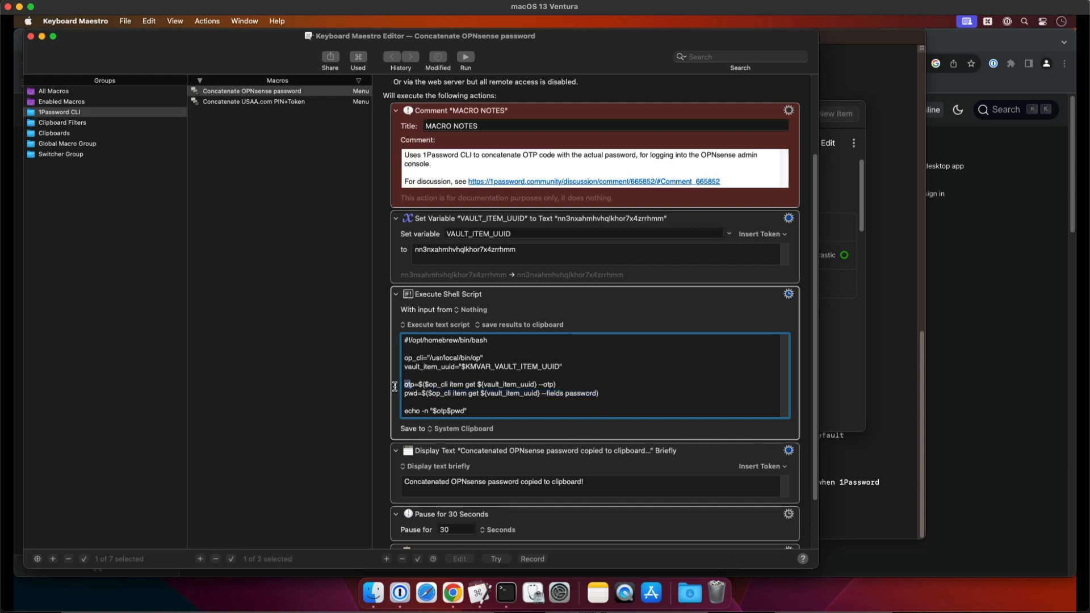
click(421, 414)
drag(455, 411, 463, 412)
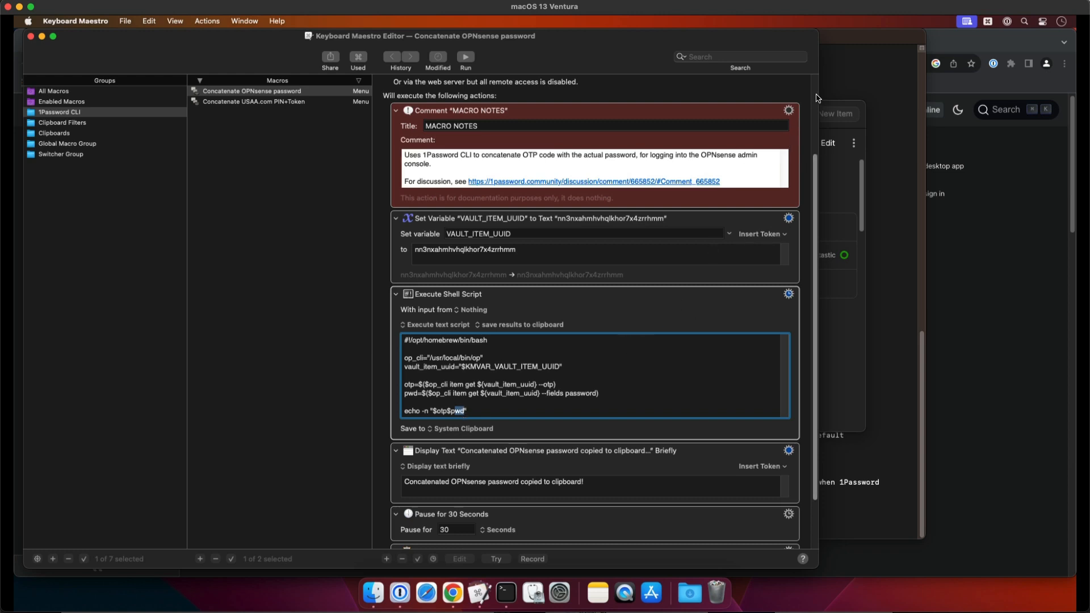
View the trigger types that can be added to the Concatenate OPNsense password macro
scroll(815, 108, up, 5)
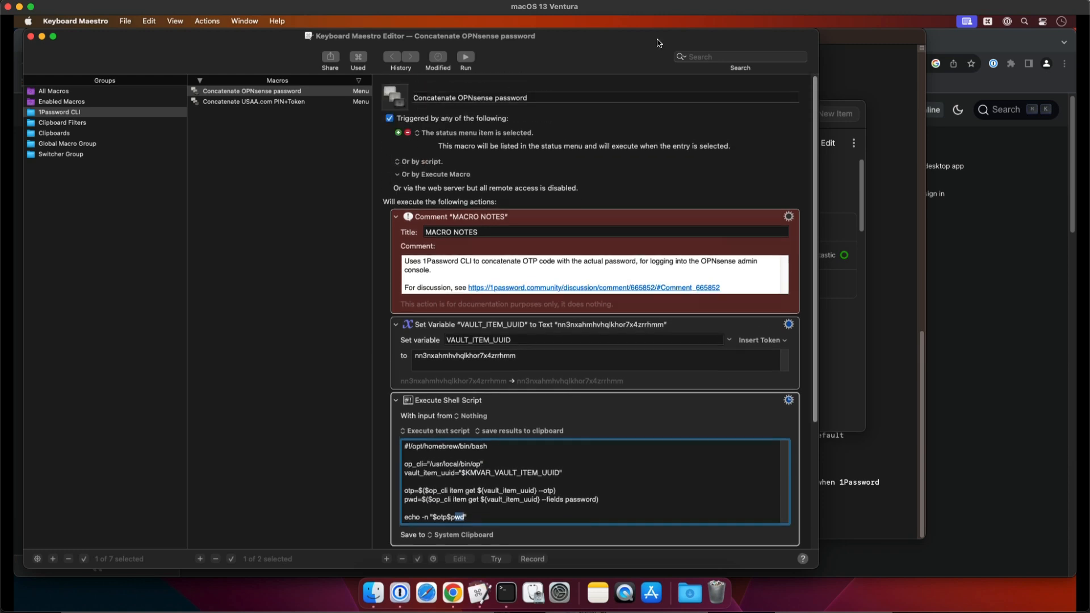
click(399, 133)
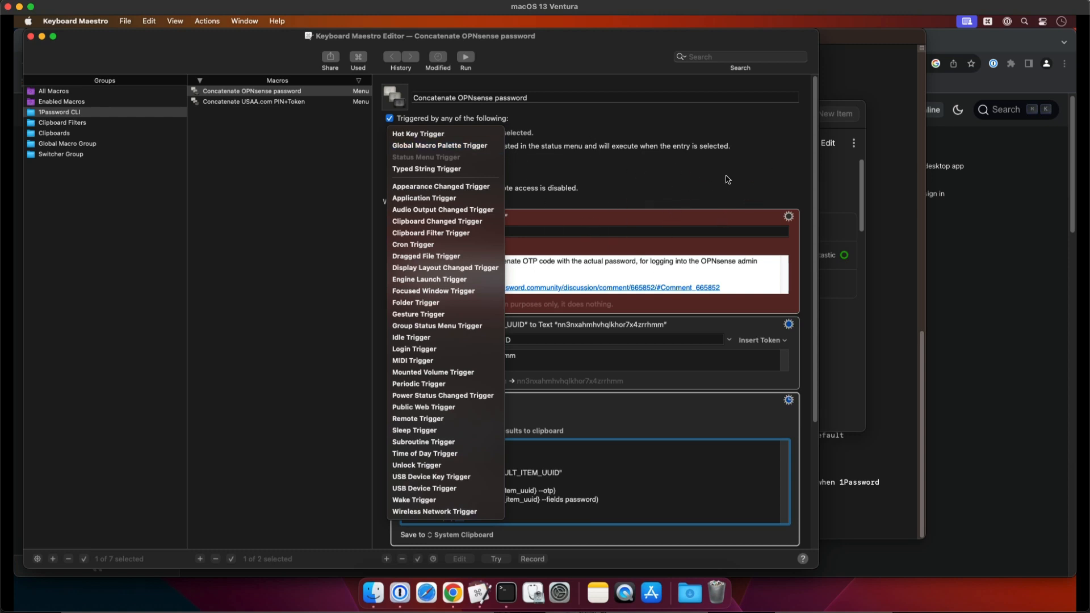
click(705, 183)
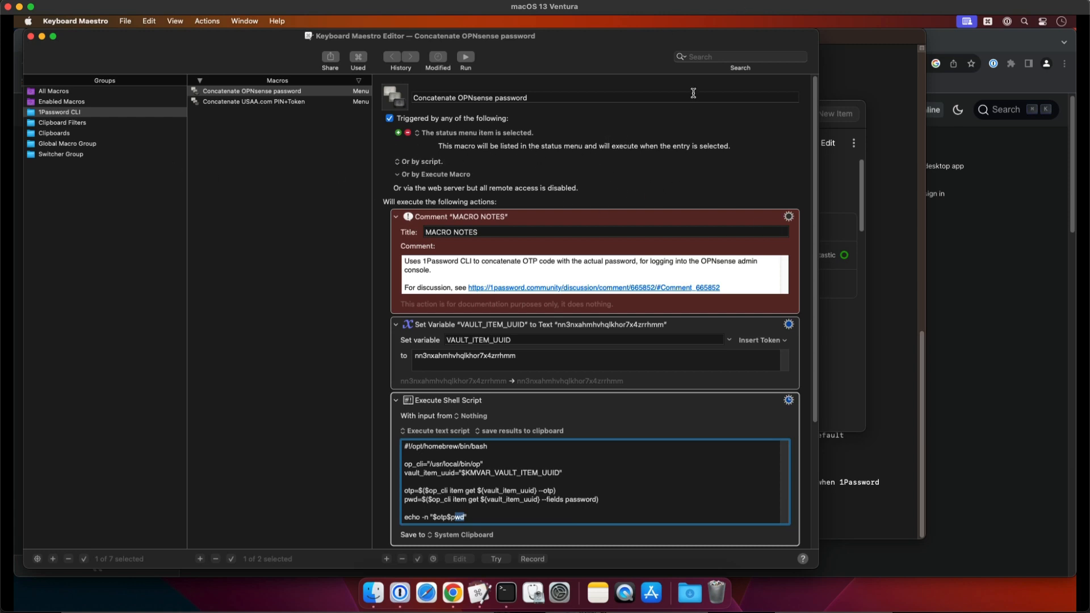
Remove the macro's status menu trigger and add a Status Menu Trigger back
click(408, 133)
click(398, 133)
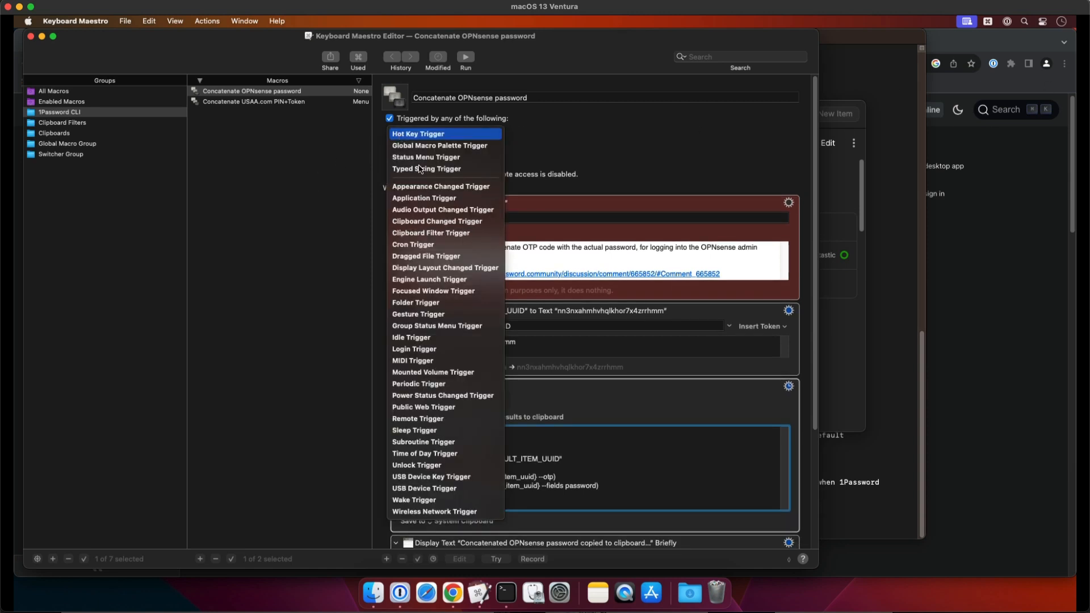
click(458, 162)
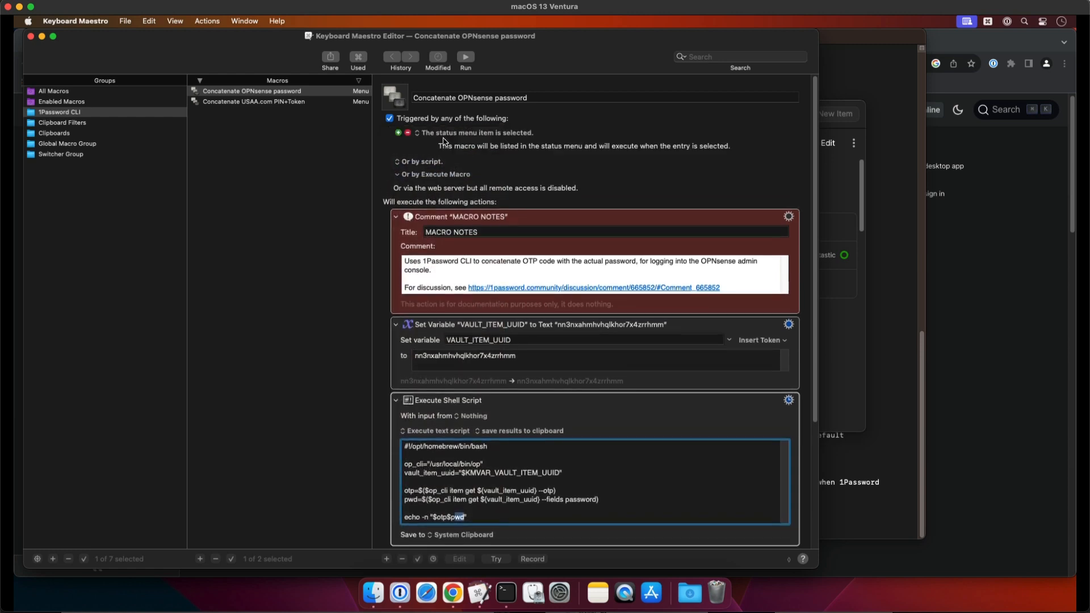
Check the Keyboard Maestro status menu for the Concatenate OPNsense password macro's entry
click(989, 23)
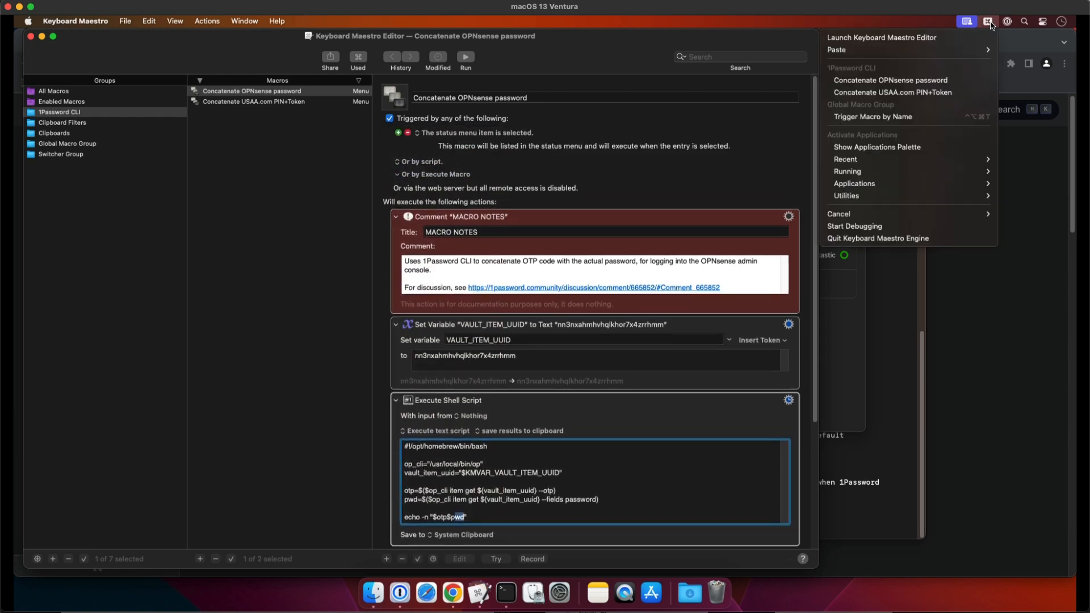
mouse_move(991, 52)
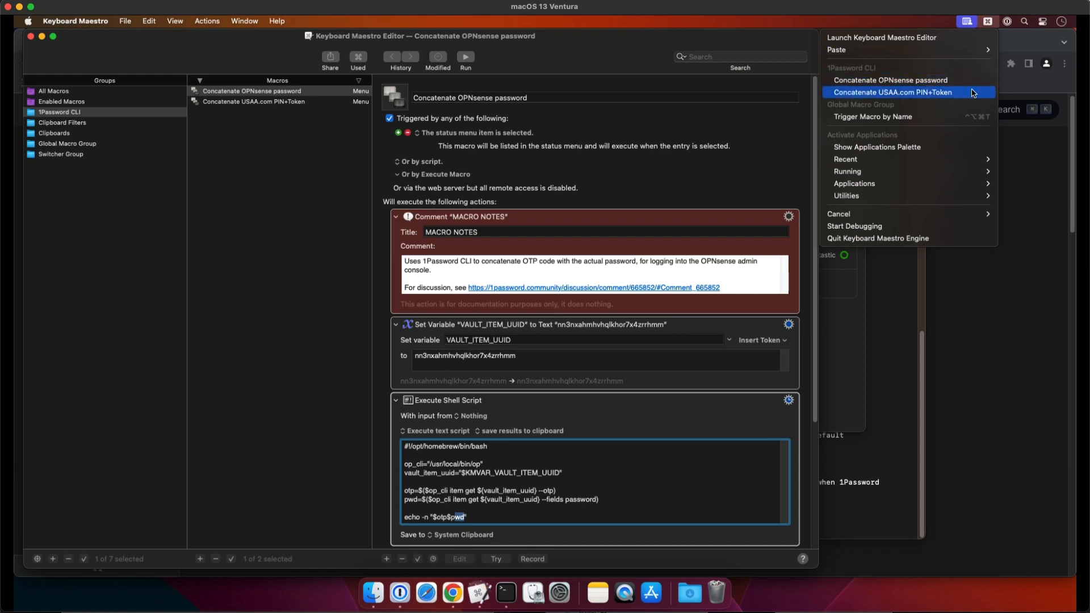
click(990, 24)
click(991, 24)
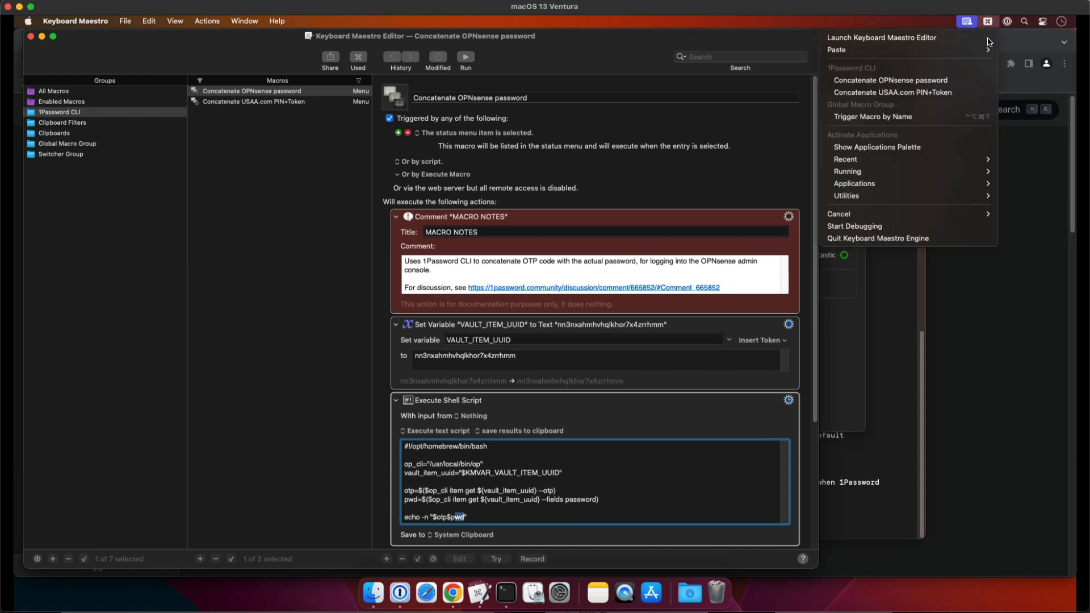
click(519, 160)
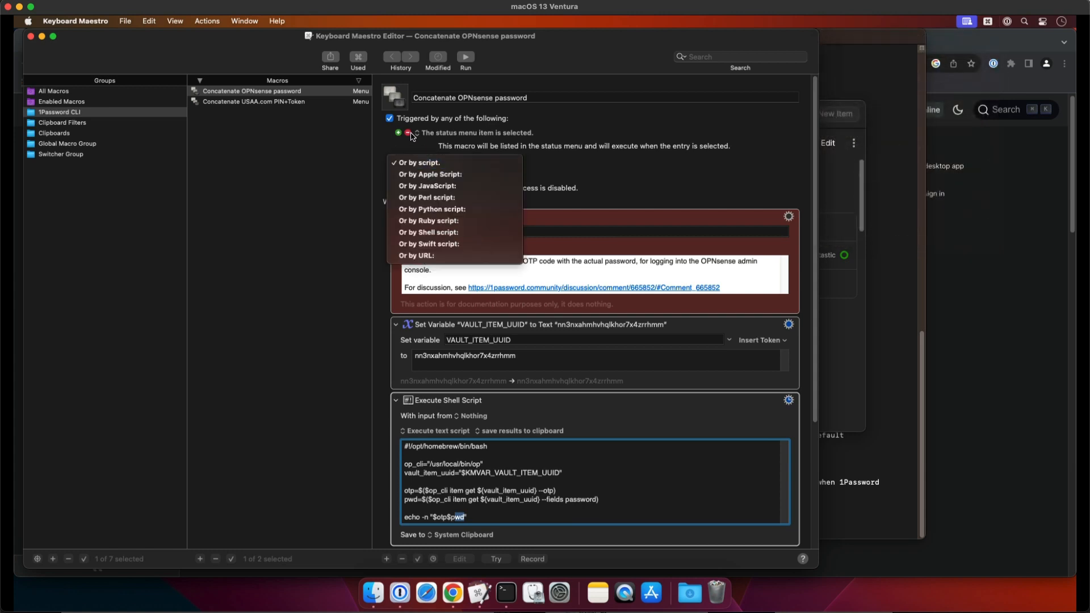
Remove the status menu trigger from the Concatenate OPNsense password macro and check the status menu's macro list
click(408, 132)
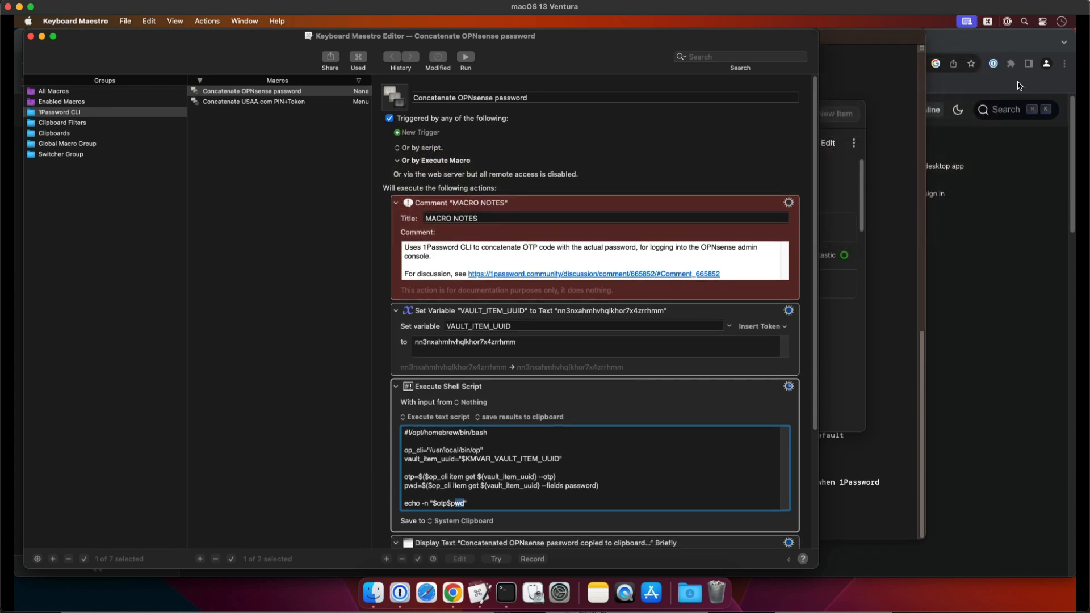
click(989, 24)
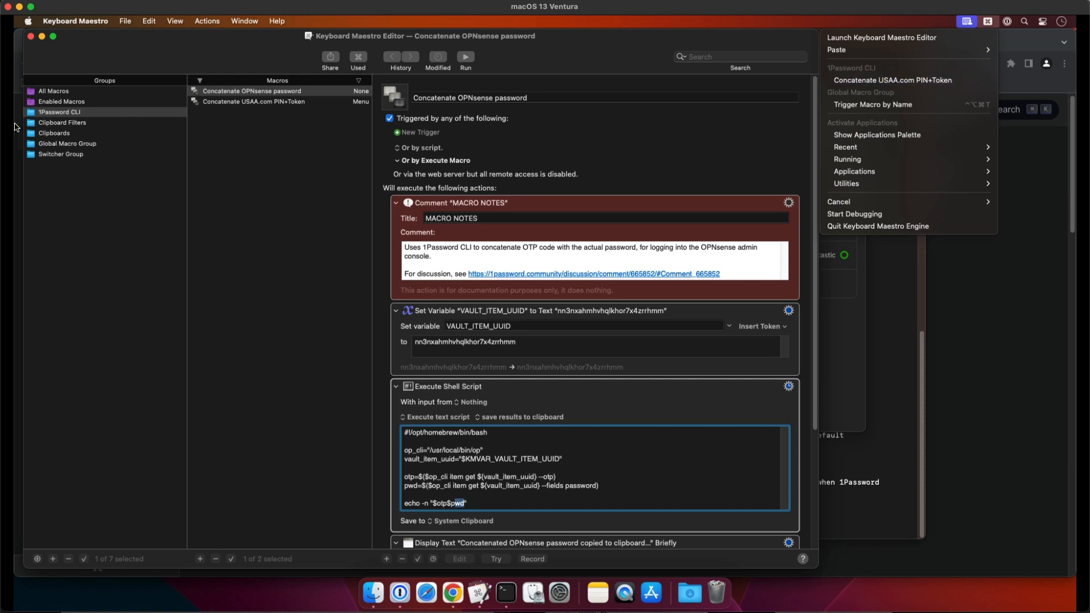
click(53, 121)
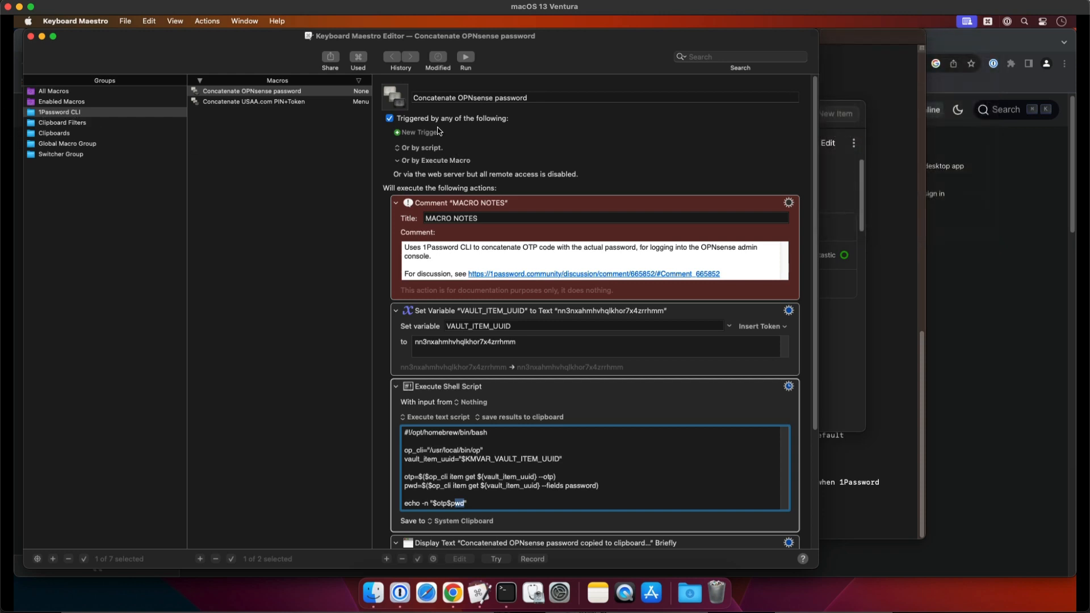
Add a Status Menu Trigger back to the macro and check its entry in the status menu
click(420, 132)
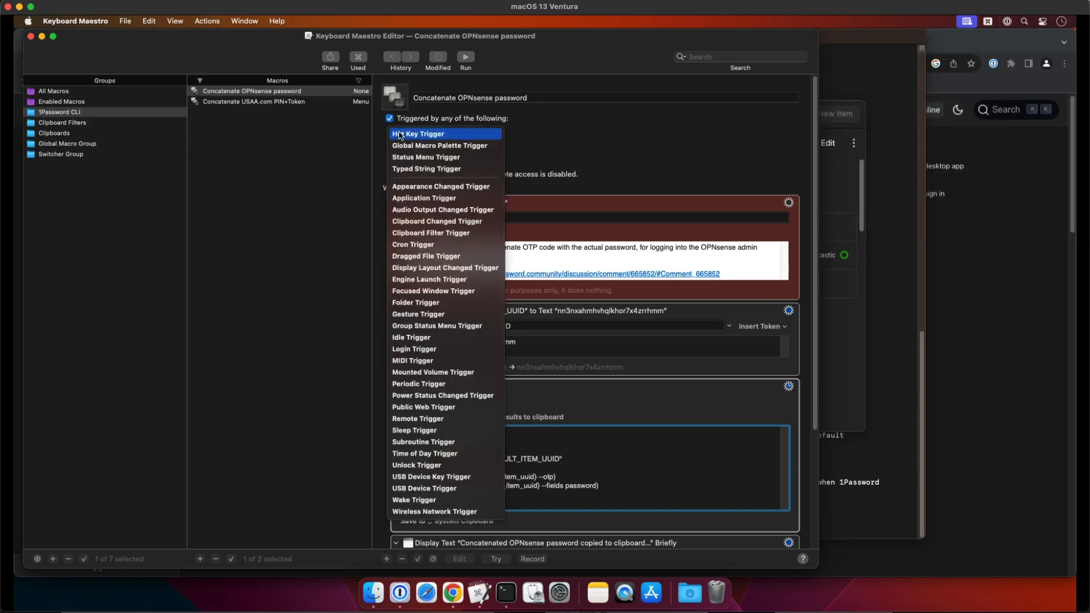
click(465, 157)
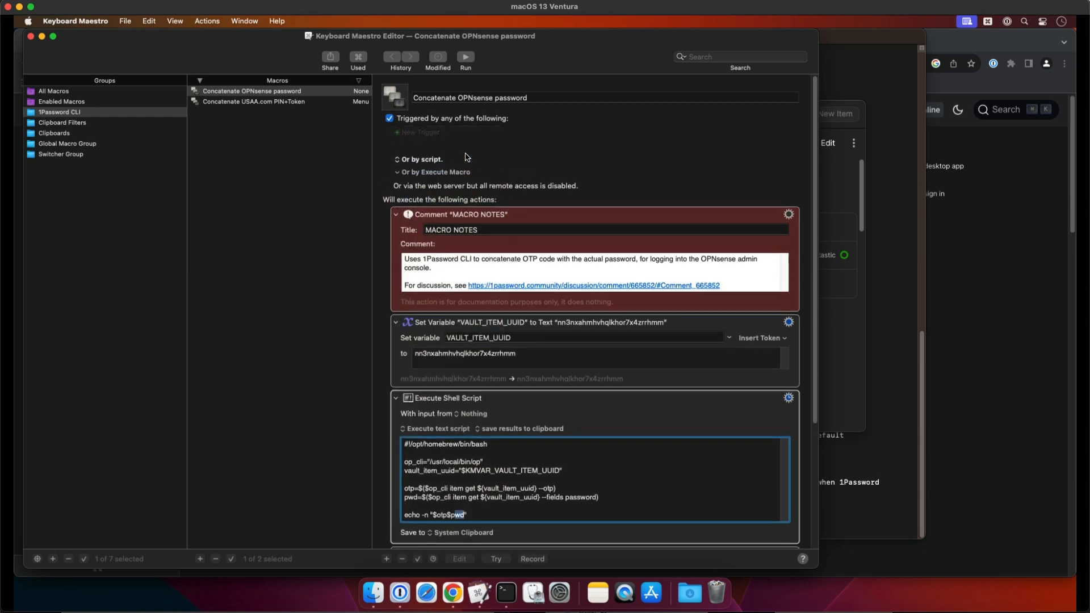
click(990, 24)
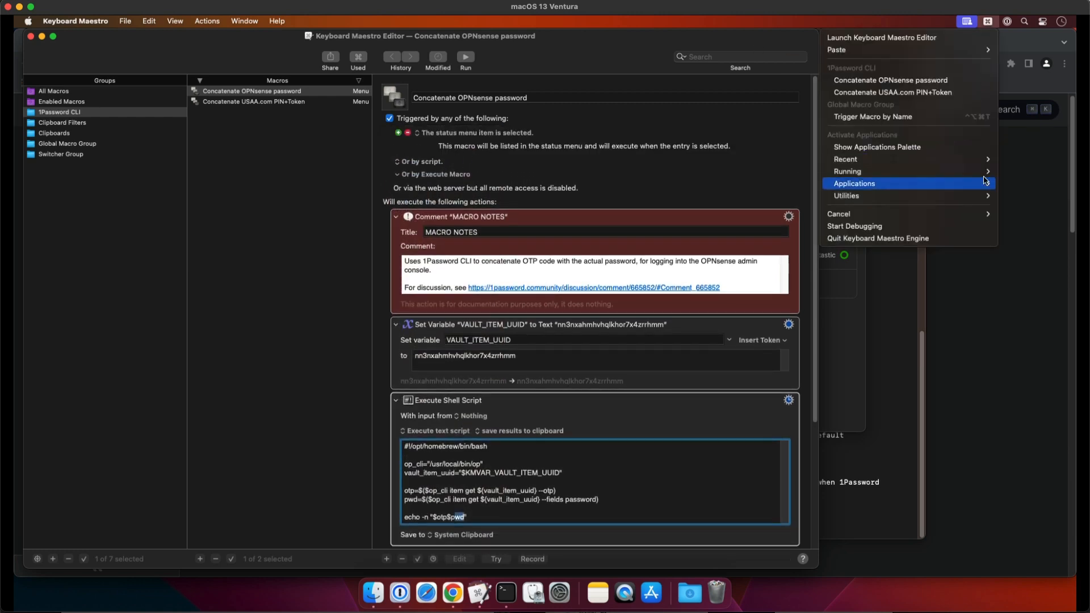
click(971, 83)
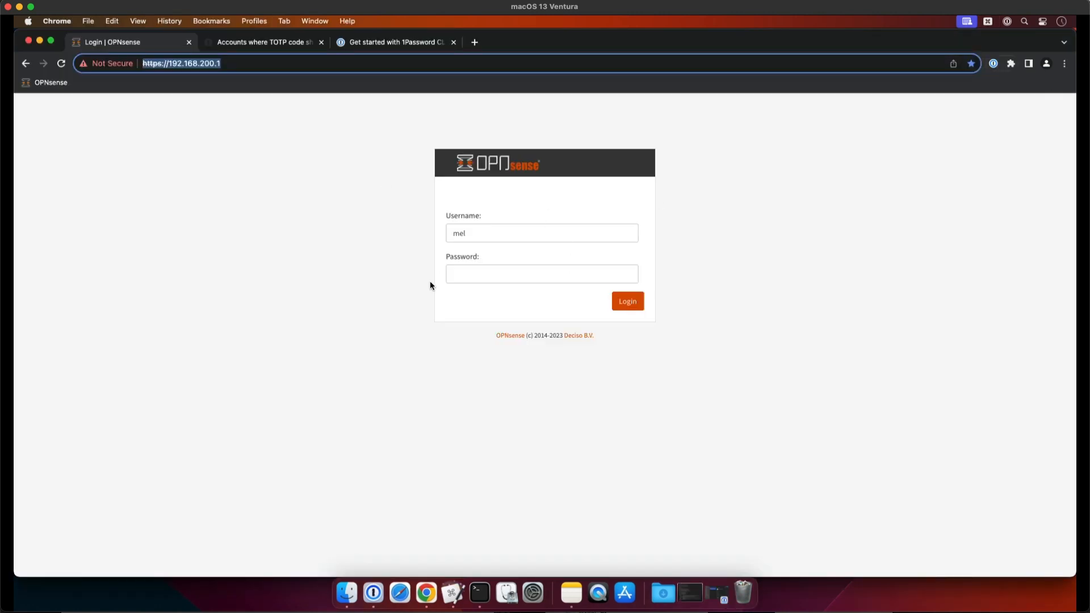
Check the username and password fields on the OPNsense login page in Chrome
click(480, 236)
click(412, 317)
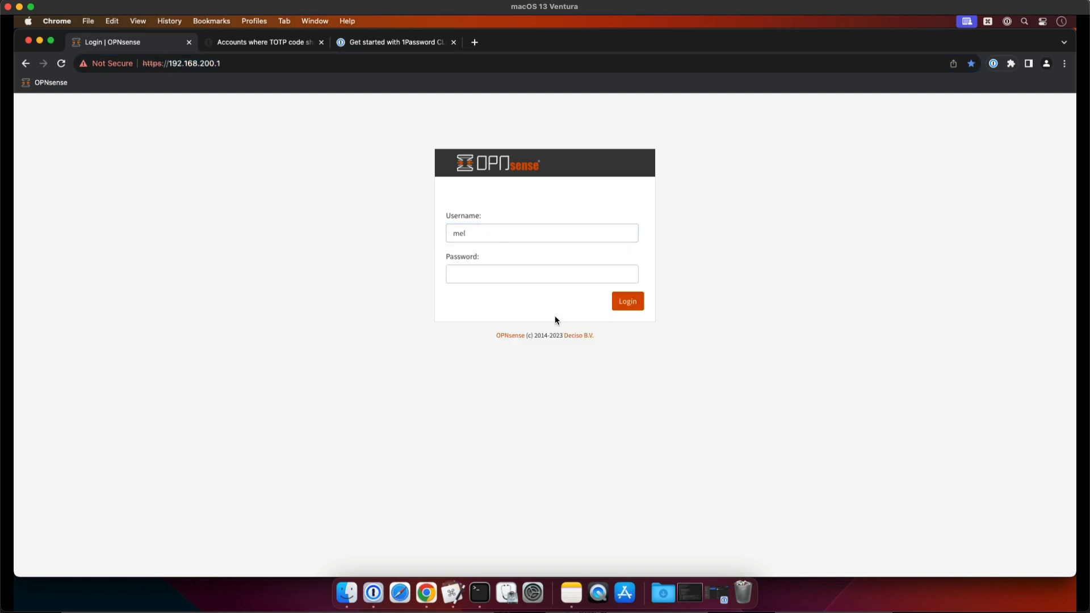
click(542, 283)
click(628, 275)
click(404, 297)
Run the Concatenate OPNsense password macro, allow 1Password CLI access for Keyboard Maestro Engine, and minimize the 1Password window
click(989, 22)
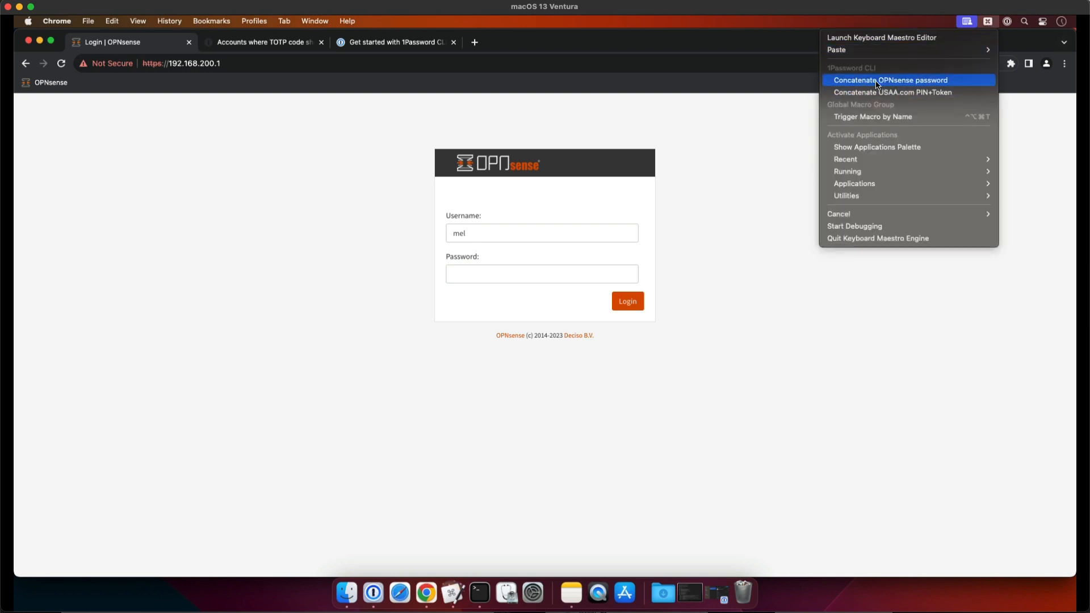
click(944, 82)
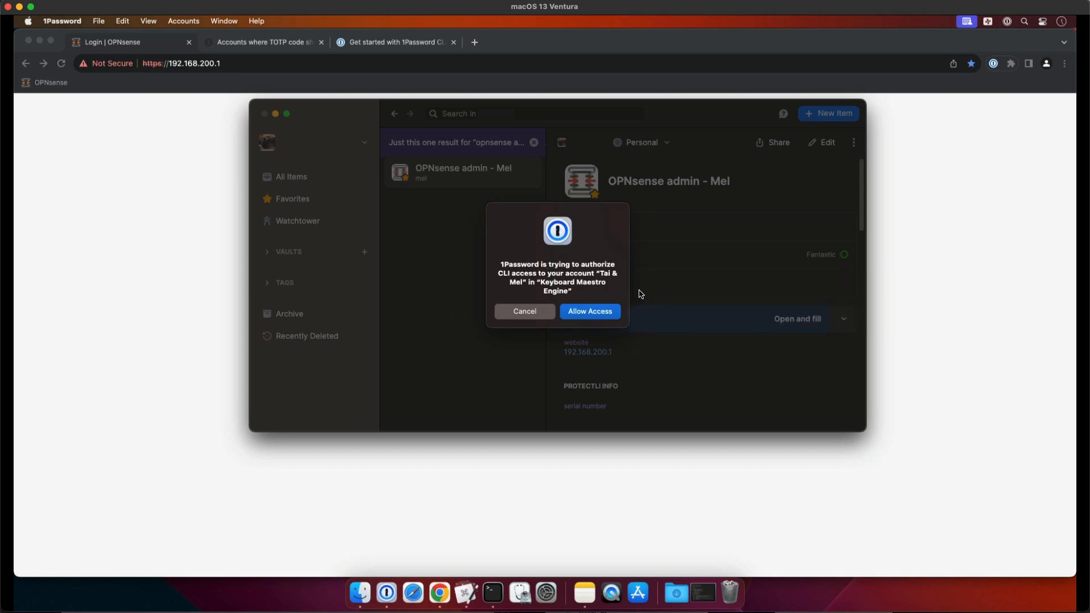
click(597, 315)
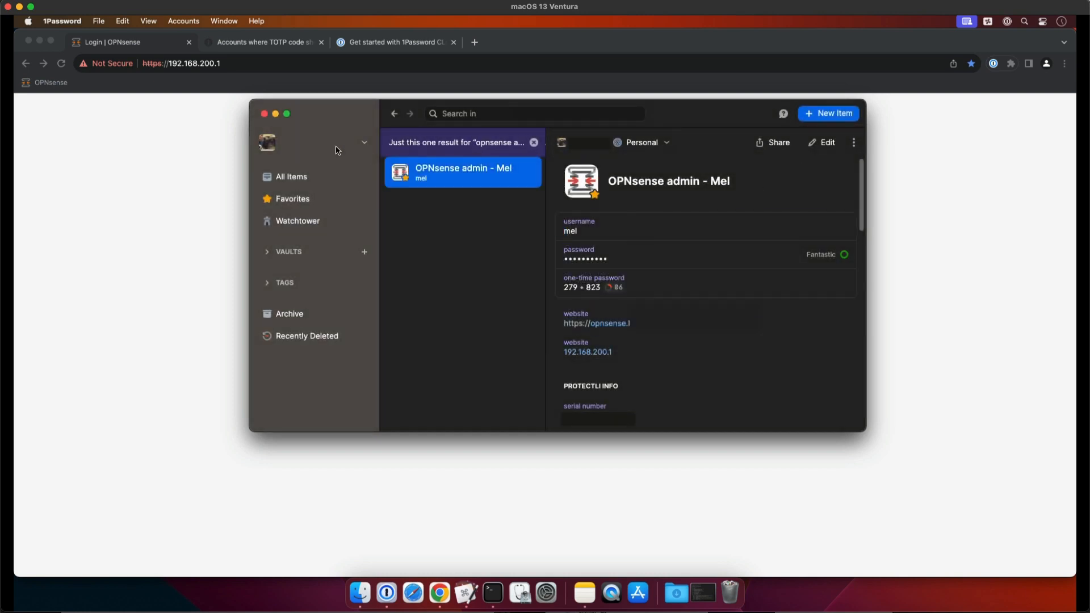
click(275, 113)
Rerun the Concatenate OPNsense password macro, paste the combined one-time code and password into the OPNsense login's password field, and log in
click(988, 23)
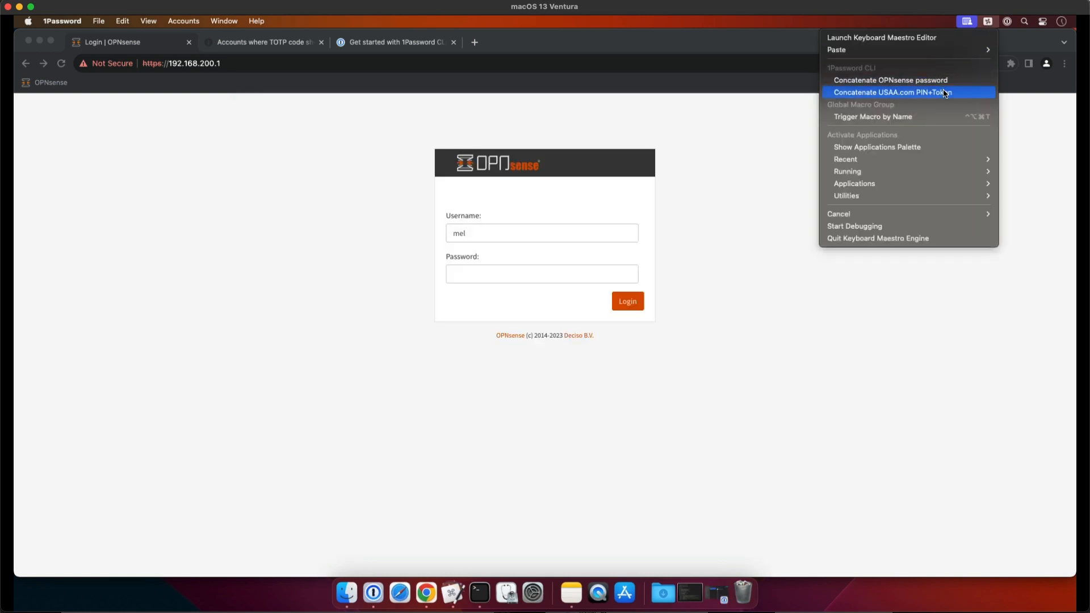
click(943, 82)
click(487, 274)
click(488, 274)
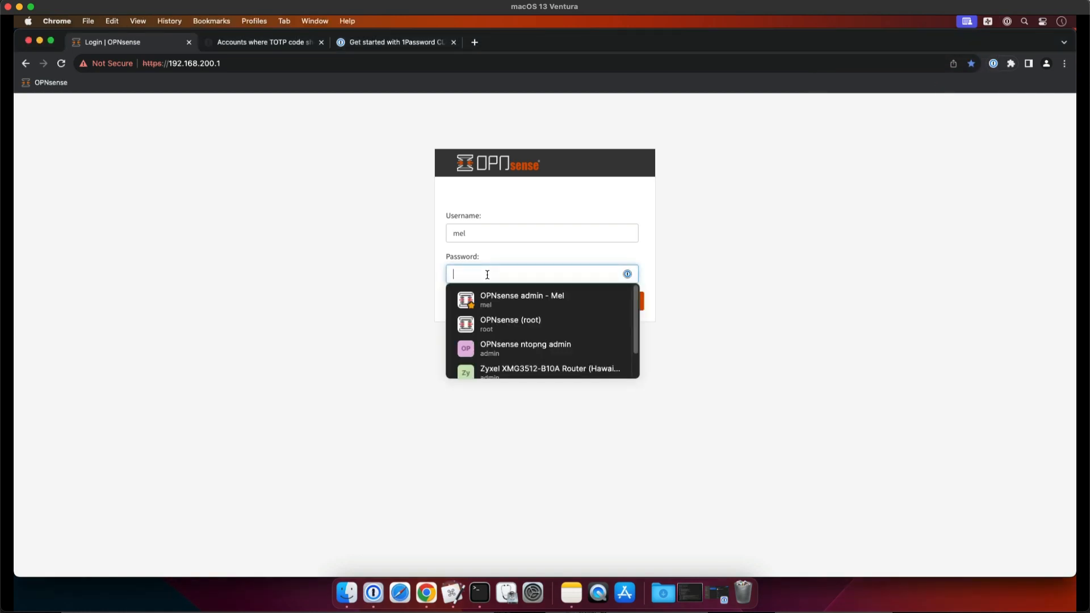
key(super+v)
click(659, 278)
click(628, 301)
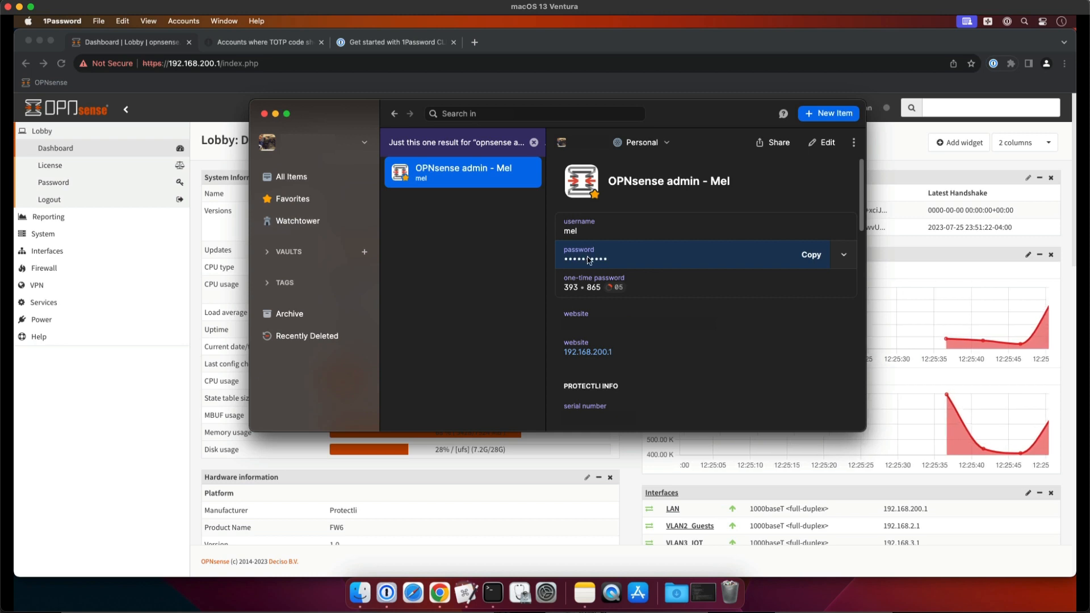
Switch to Keyboard Maestro and review the shell script's echo line that outputs "$otp$pwd"
click(465, 592)
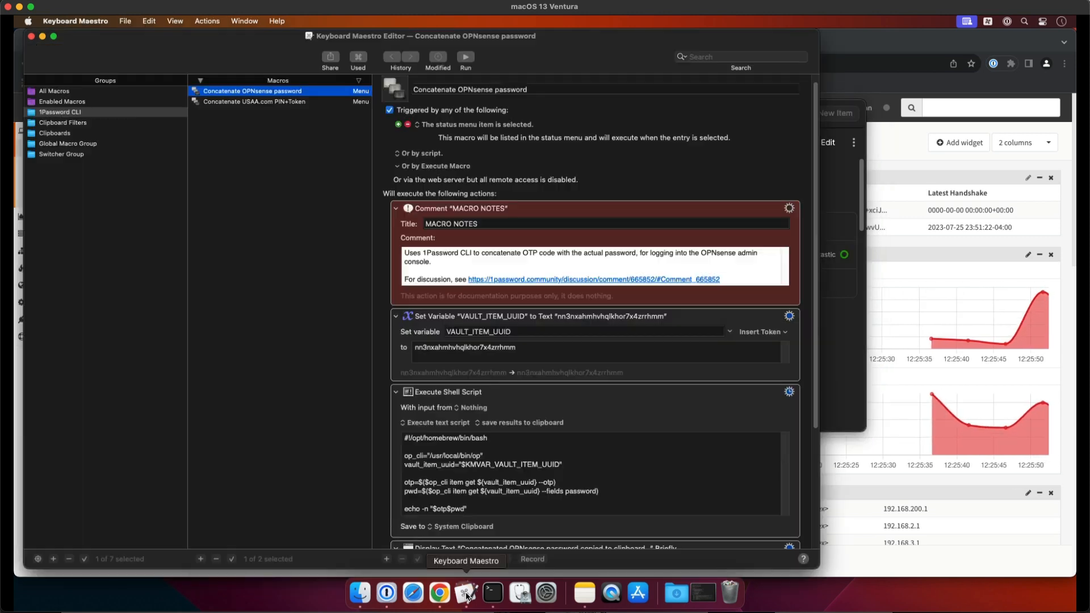
scroll(750, 360, down, 3)
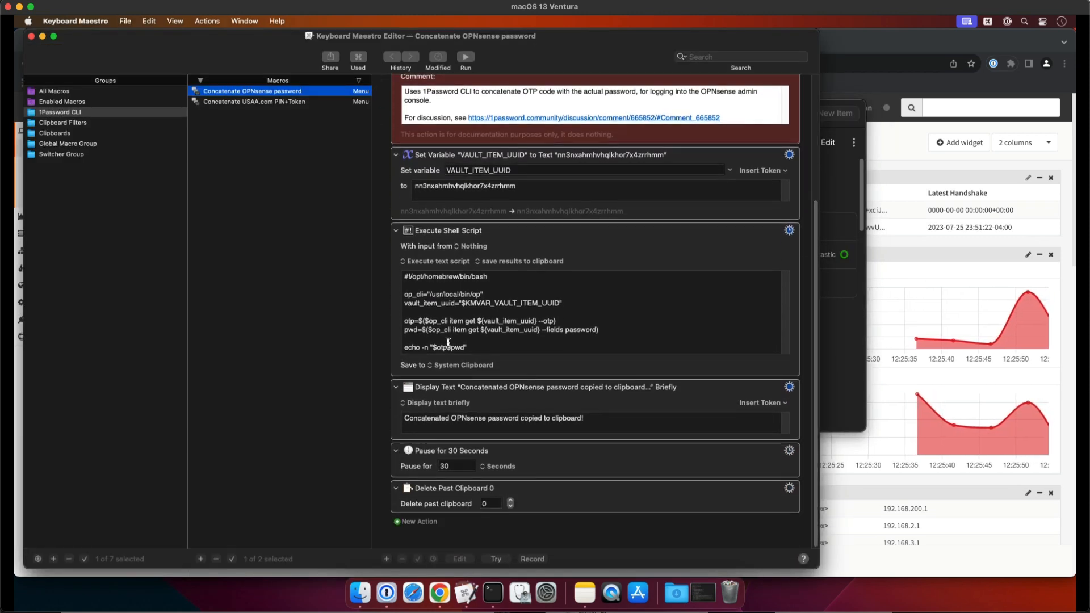
click(464, 345)
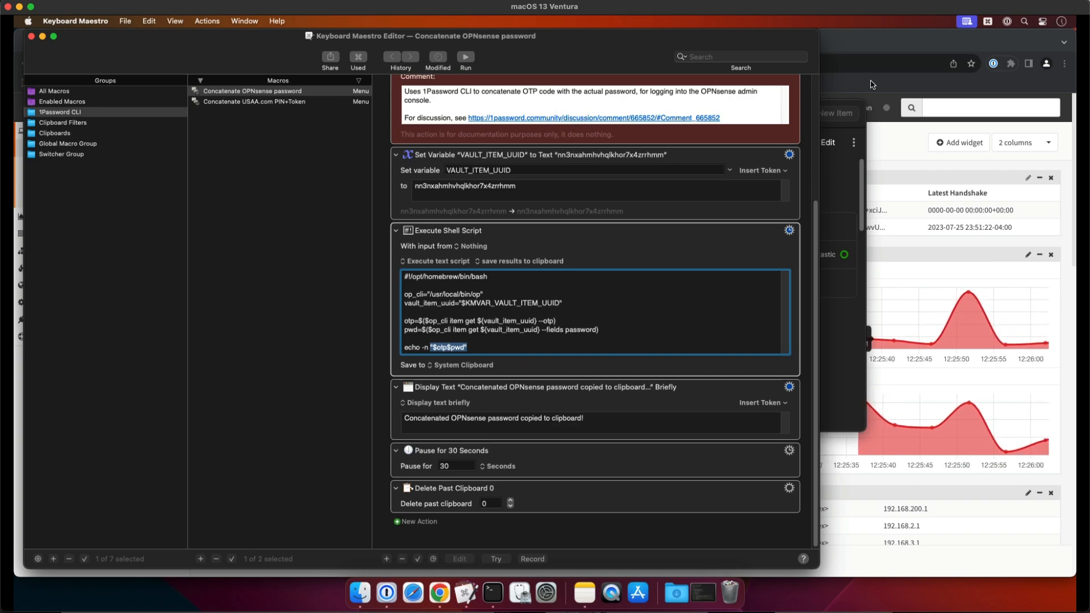
Copy the one-time password from the OPNsense admin item in 1Password and review the item's password field against the OPNsense page
click(958, 69)
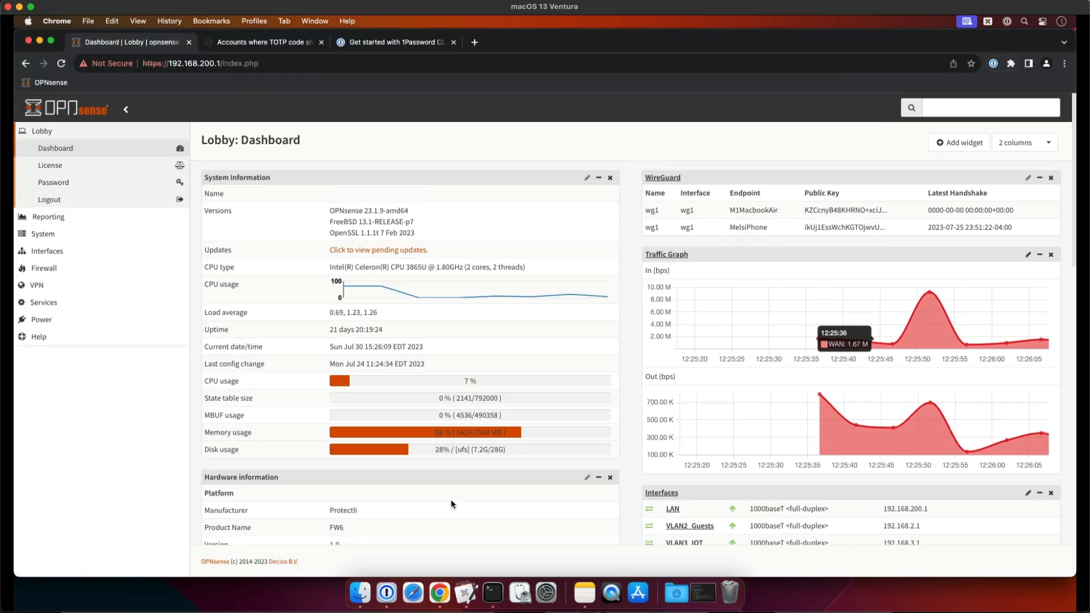
click(387, 597)
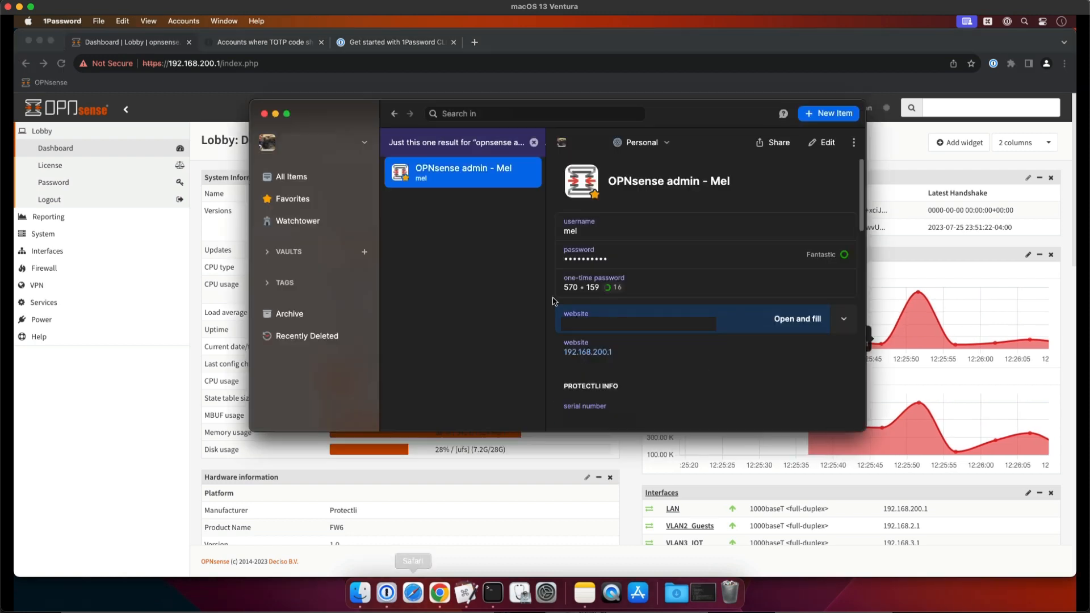
click(591, 288)
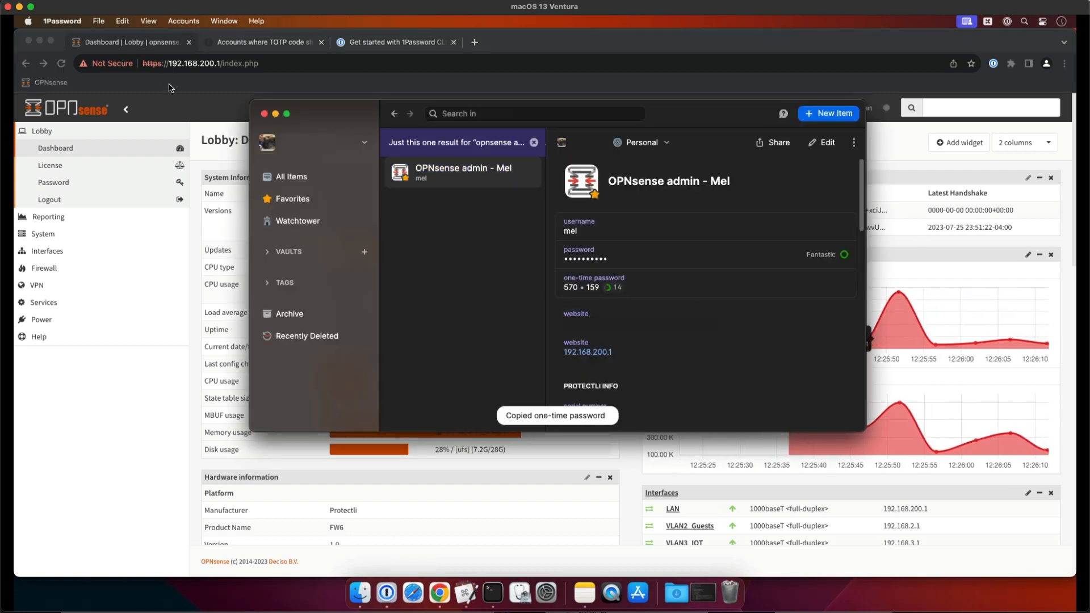
click(900, 165)
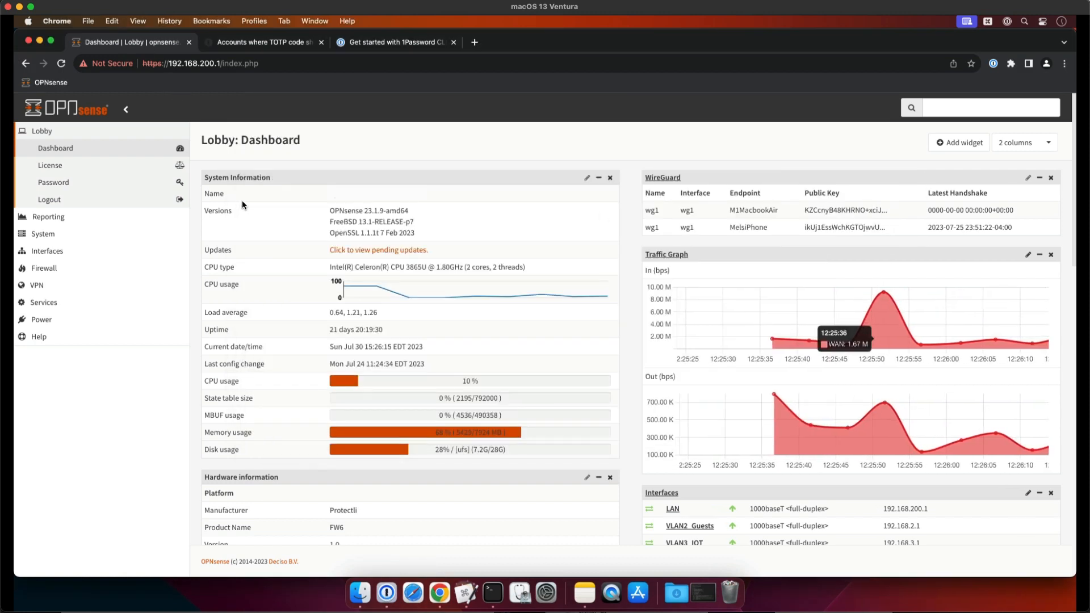
click(386, 593)
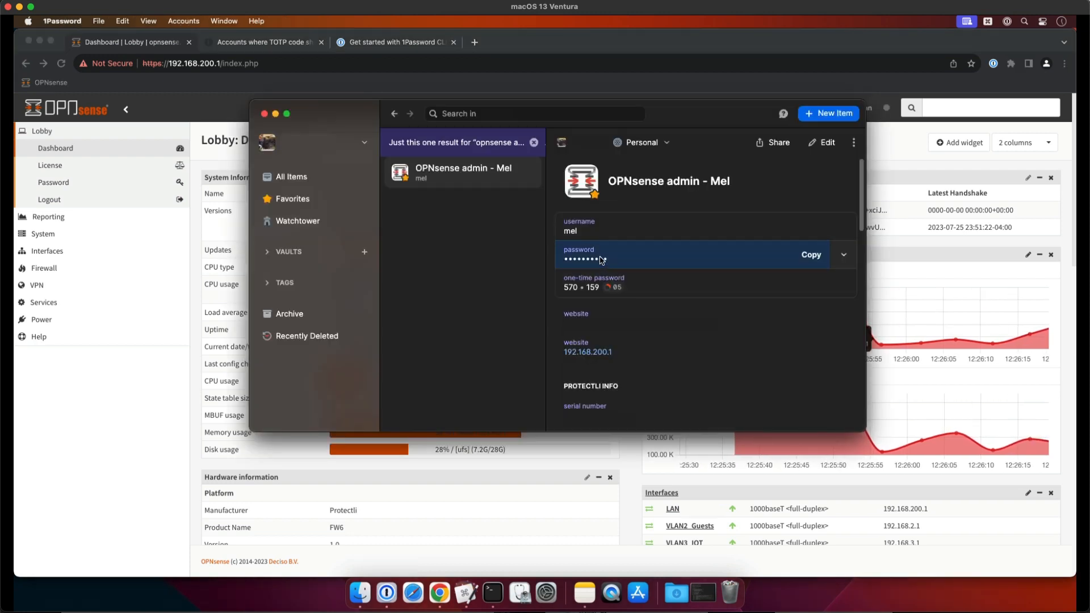
click(129, 390)
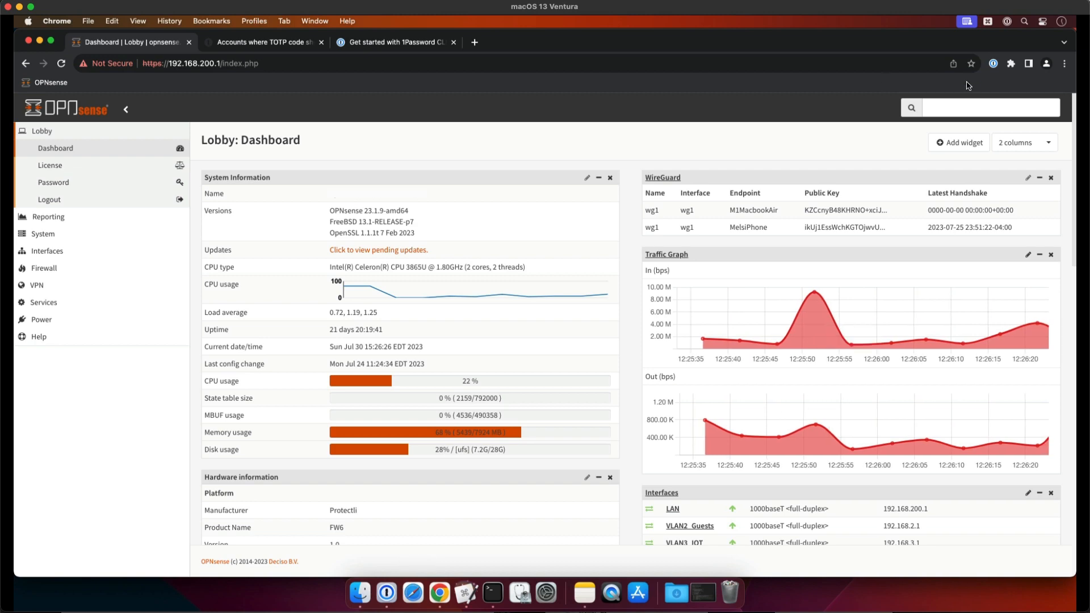
Return to Keyboard Maestro and review the macro's variable, shell script, display text, pause, and clipboard deletion actions
click(988, 21)
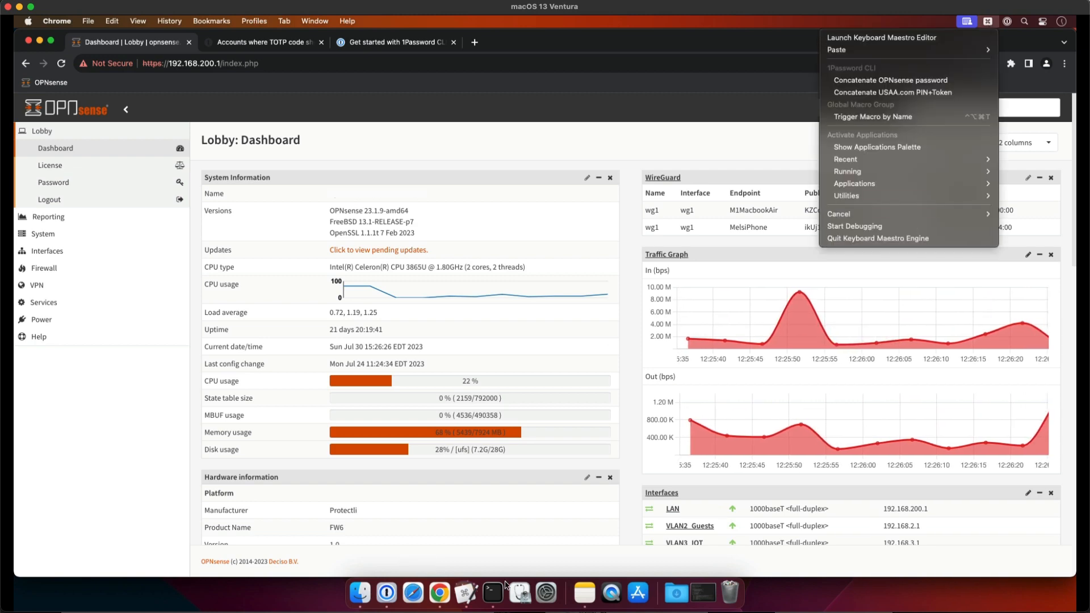
click(498, 596)
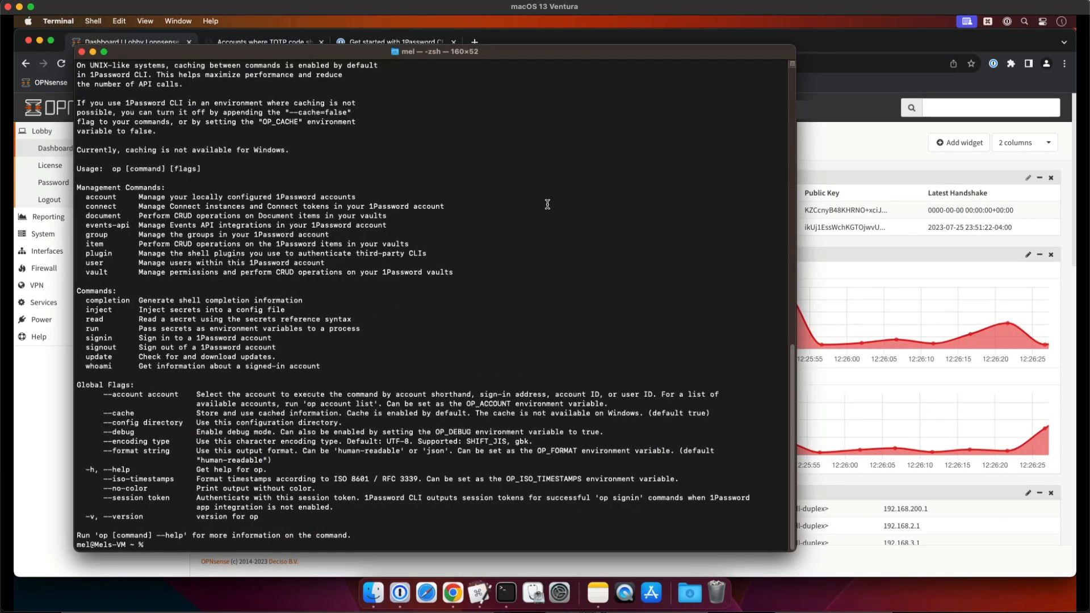
click(485, 597)
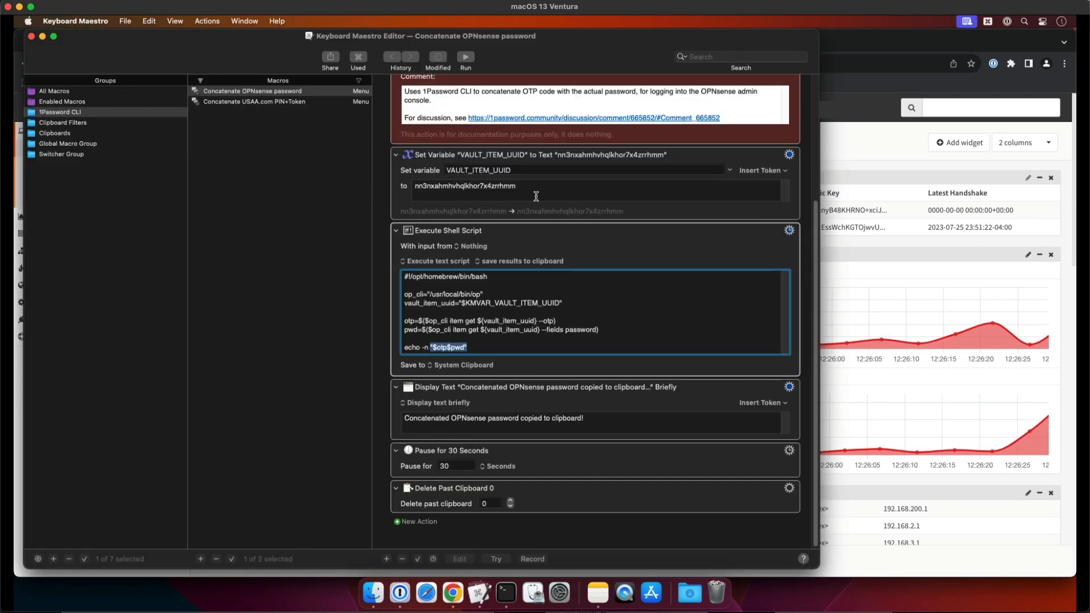
drag(816, 450, 825, 493)
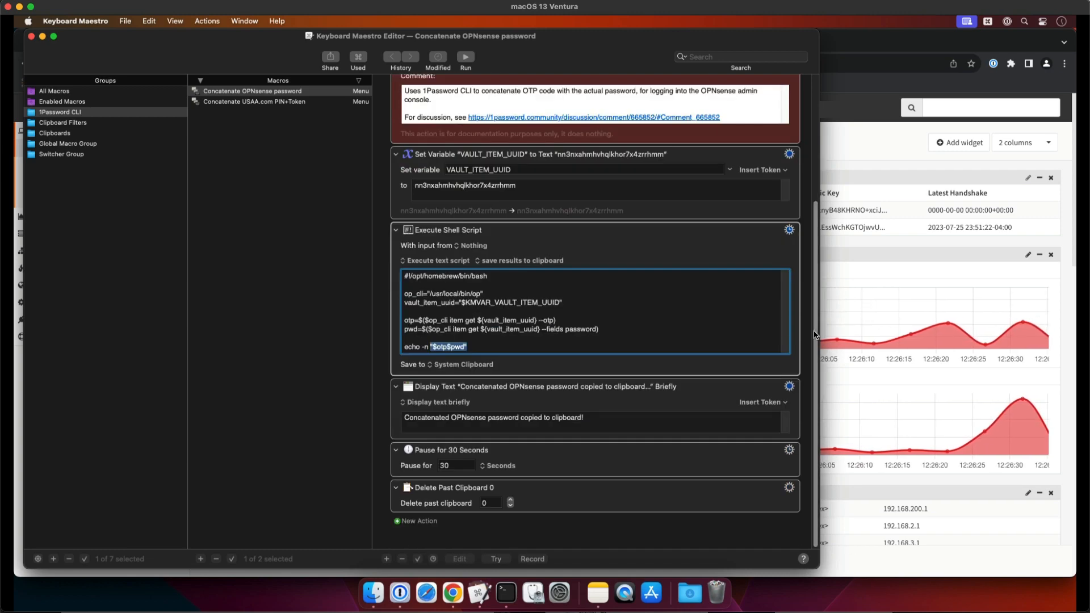